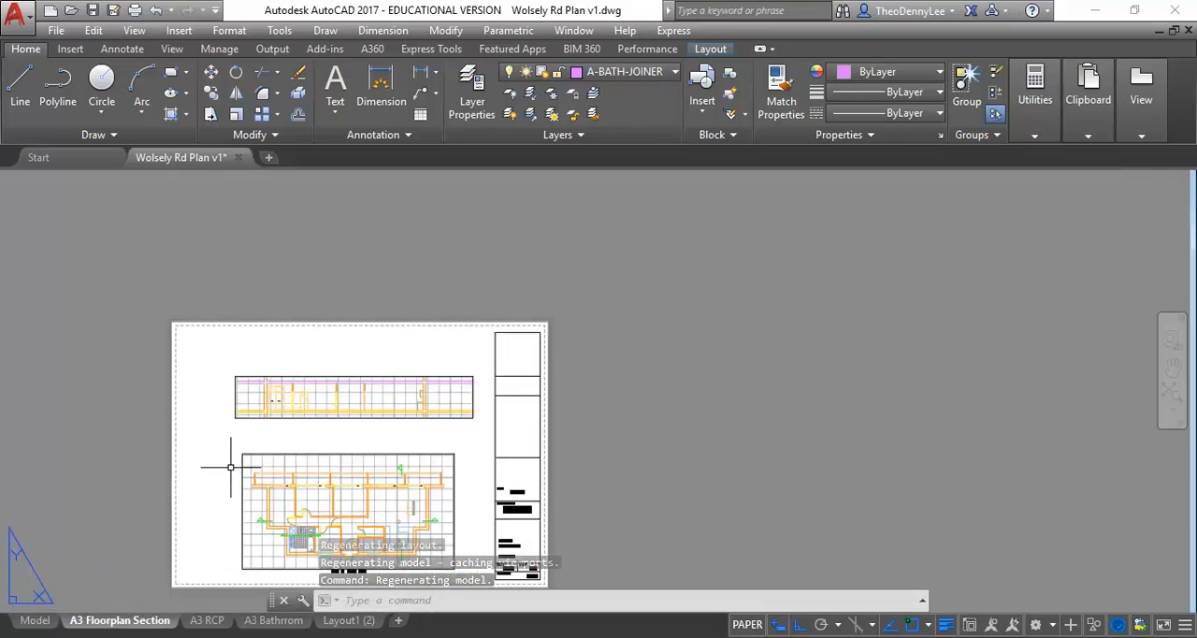
- Review the page setup of the A3 Floorplan Section layout, including plotter, paper size and plot scale, without changing it
right_click(106, 621)
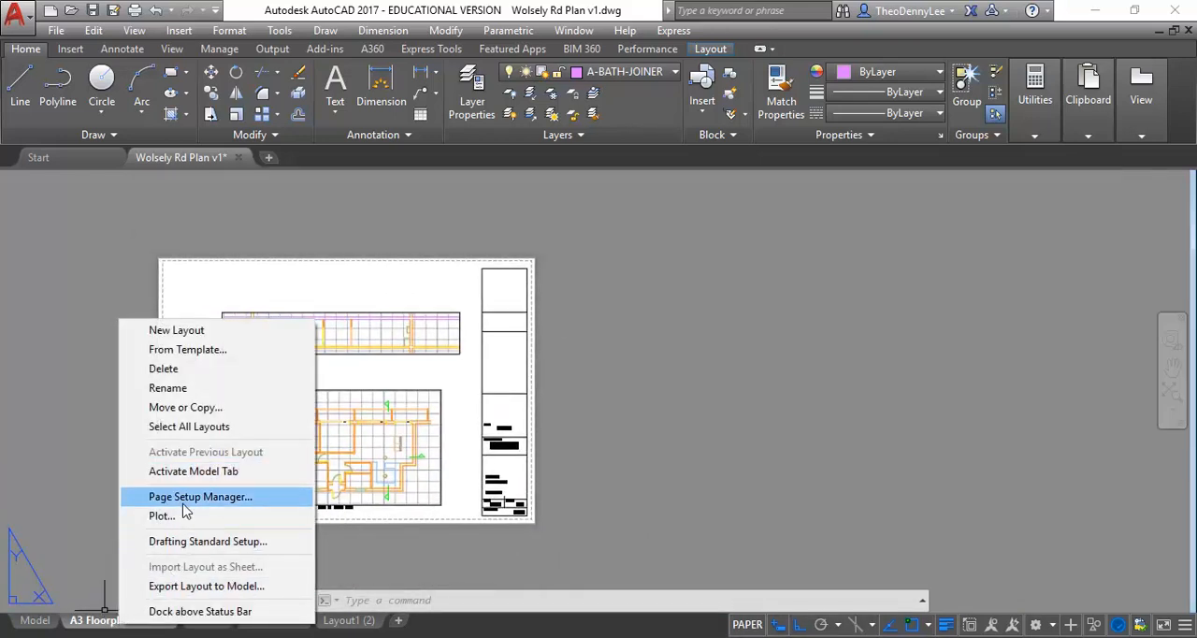
click(187, 498)
click(503, 307)
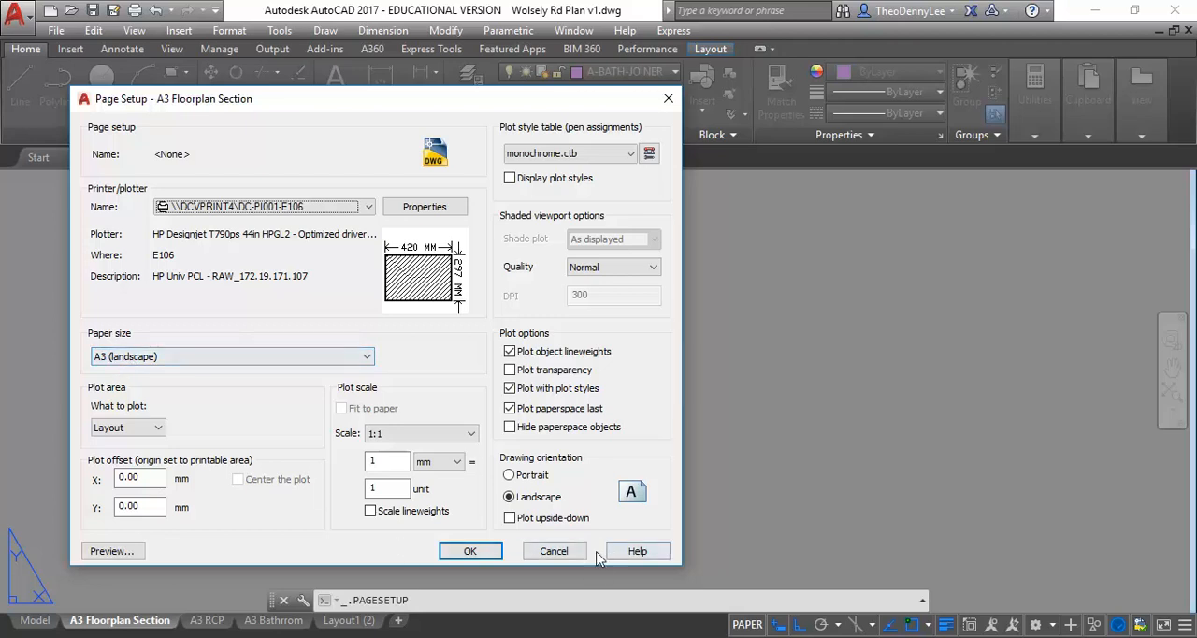
click(554, 551)
key(Escape)
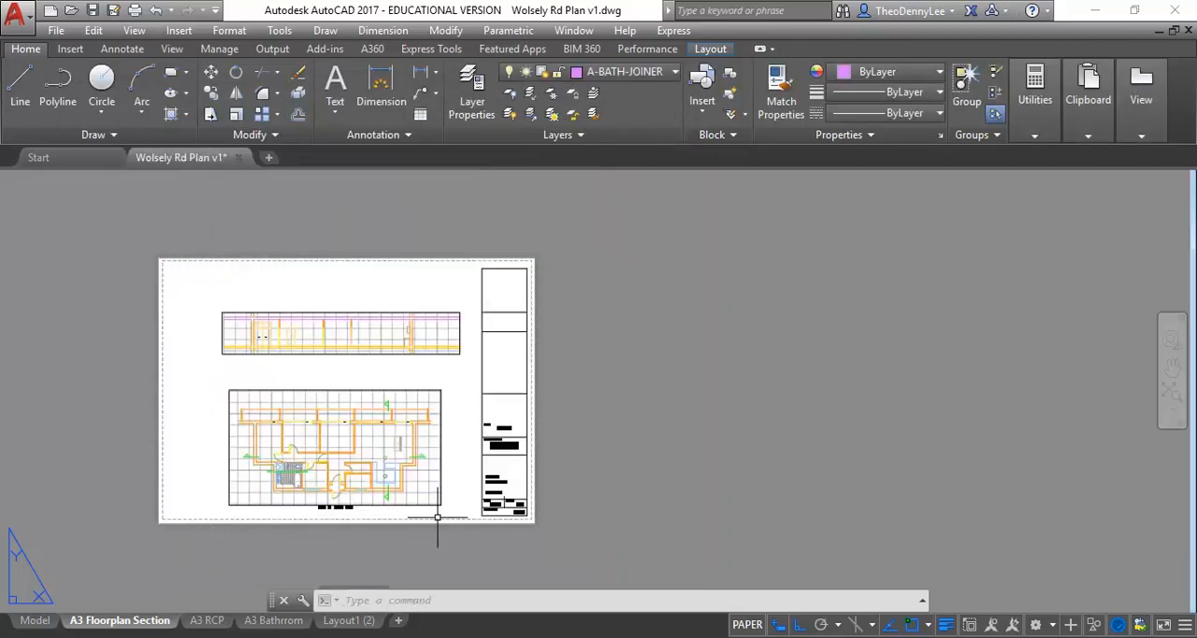
- Select the Unit 17 Floor Plan viewport on the A3 sheet to check its viewport scale
middle_drag(375, 430, 388, 425)
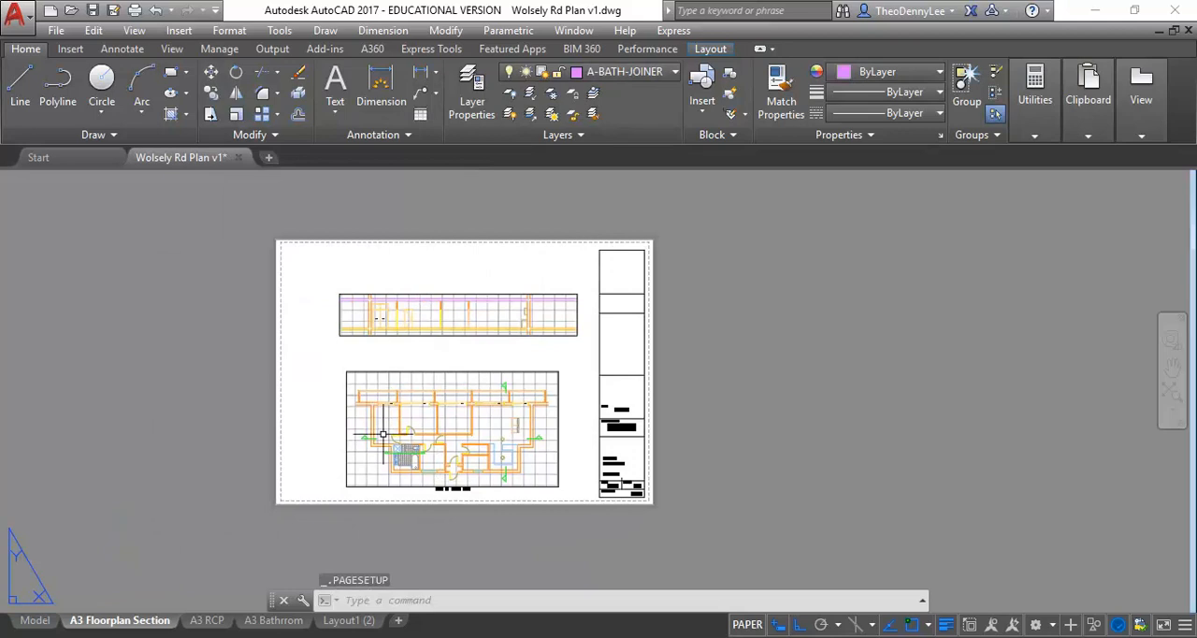
scroll(383, 433, up, 2)
scroll(324, 456, up, 2)
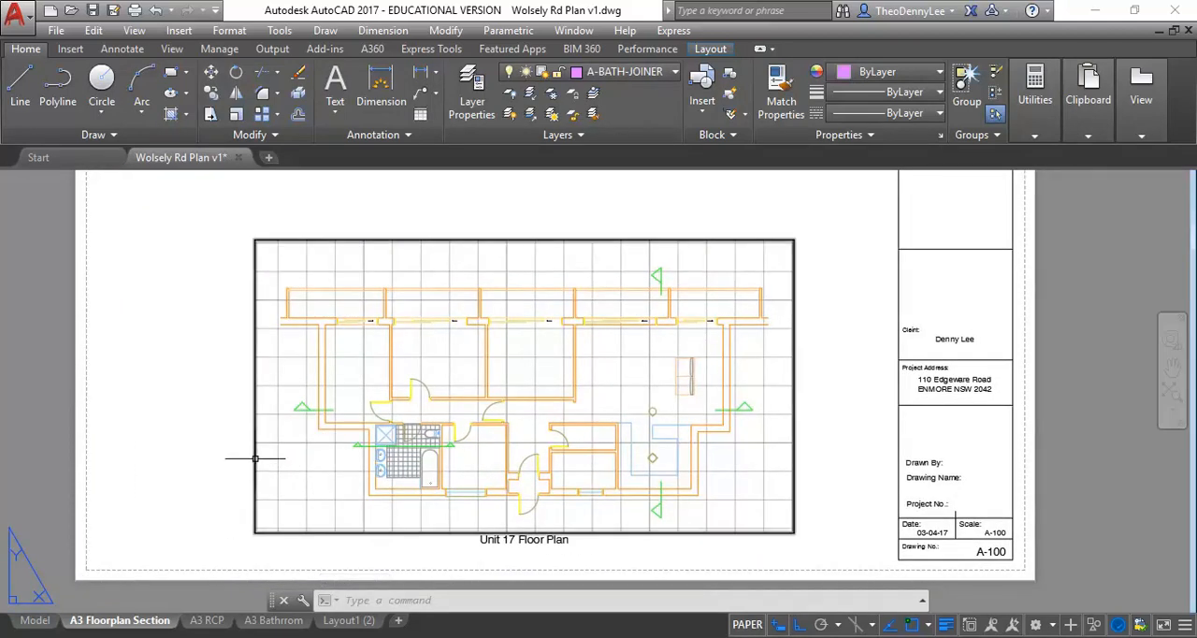
click(255, 458)
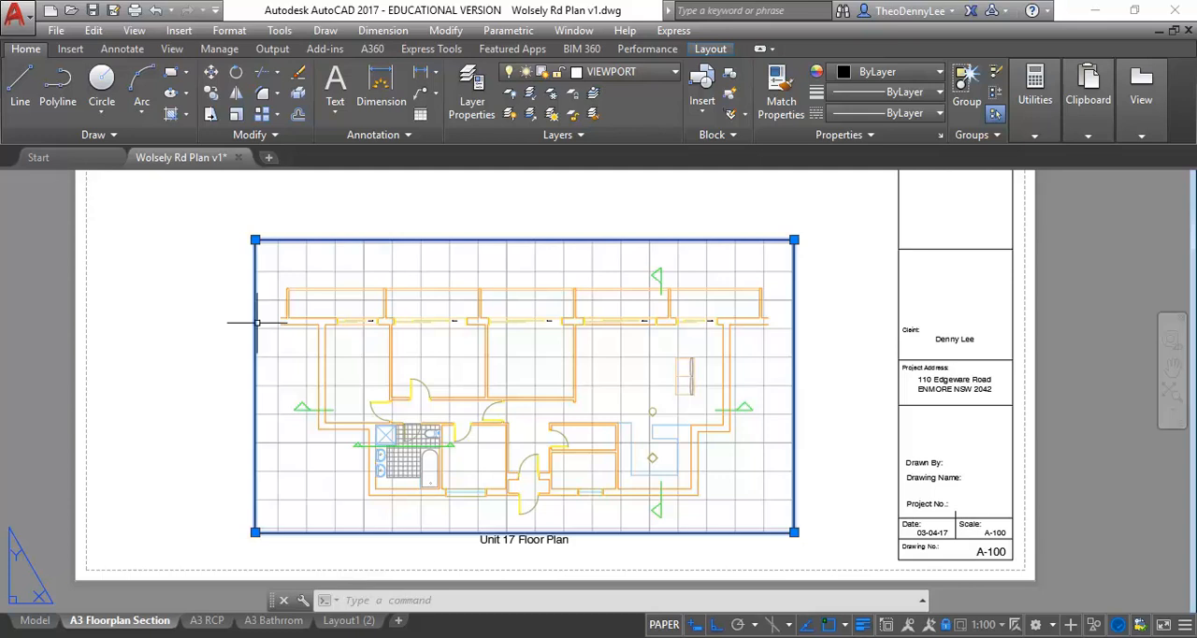
mouse_move(257, 323)
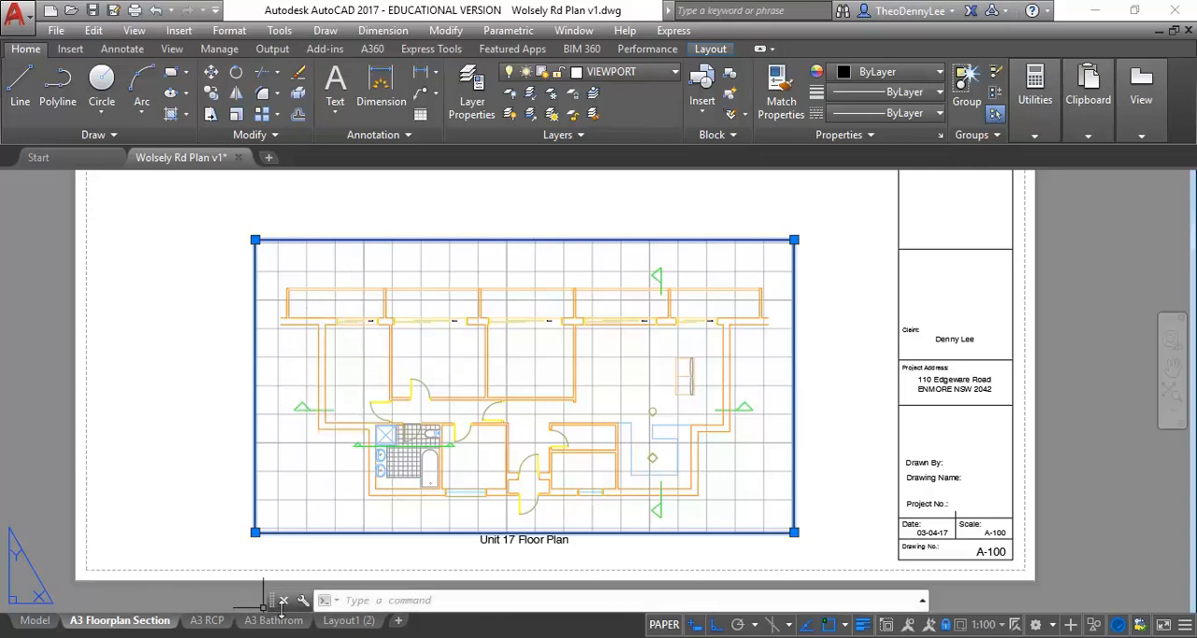
mouse_move(354, 629)
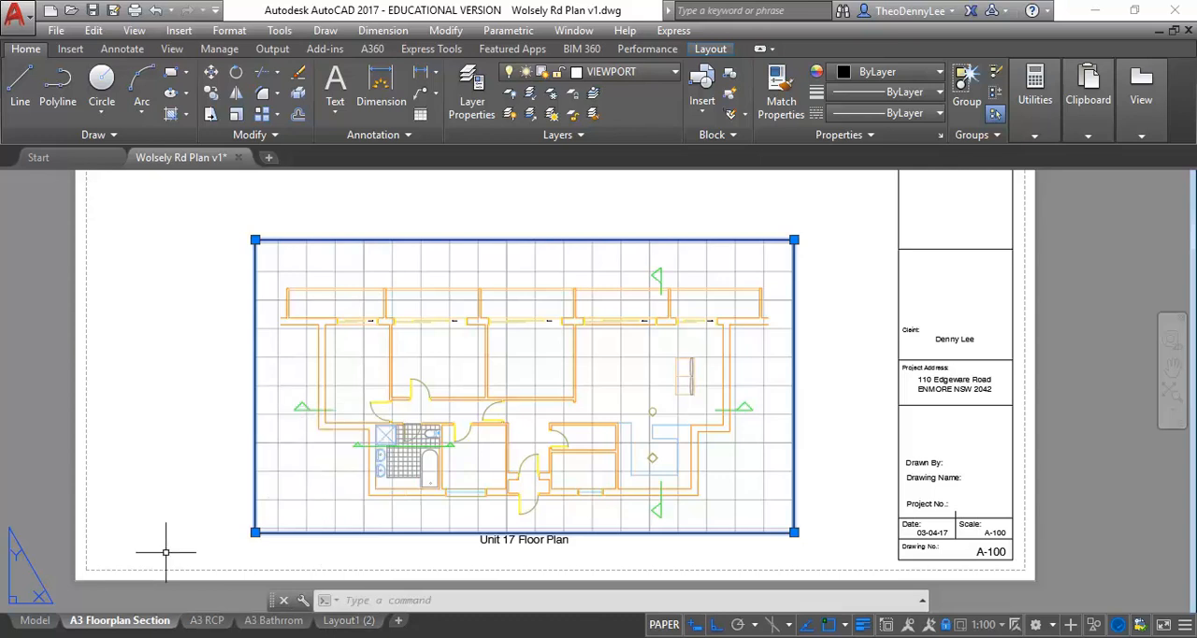
- Change the plotter in the A3 Floorplan Section layout's page setup to Adobe PDF
mouse_move(127, 629)
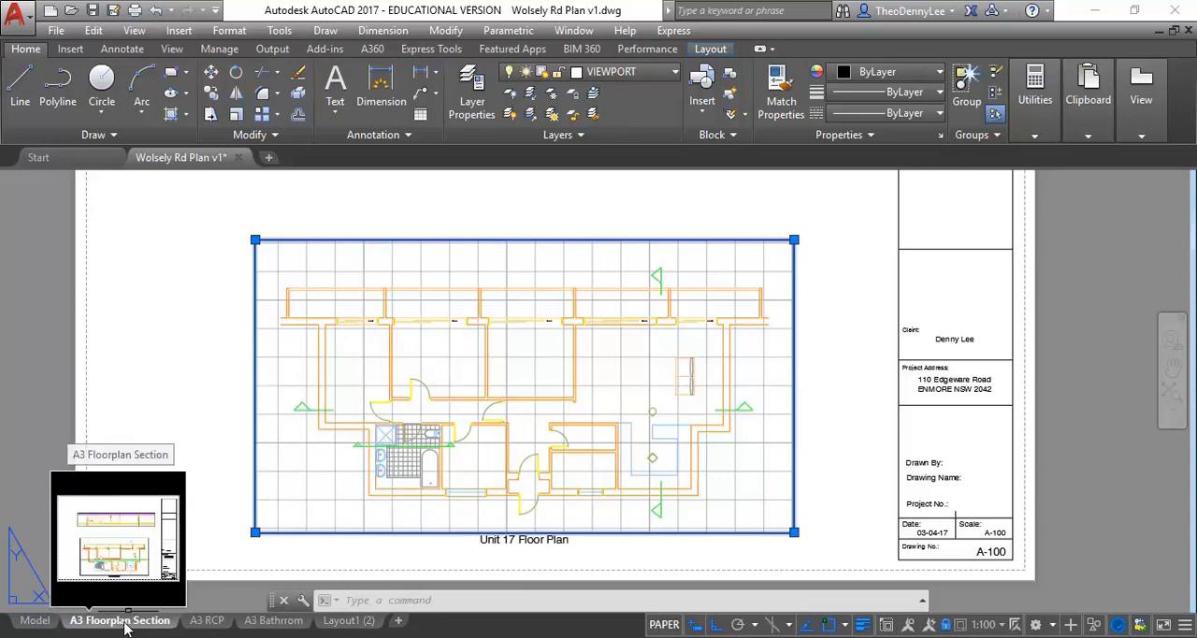
right_click(125, 625)
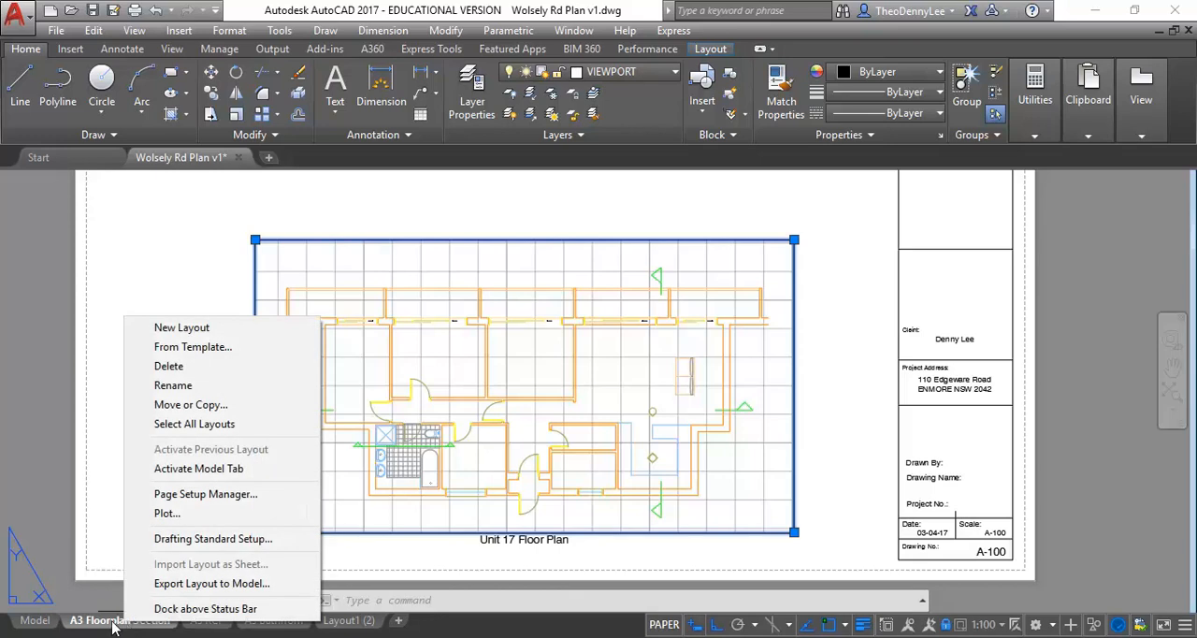
click(207, 495)
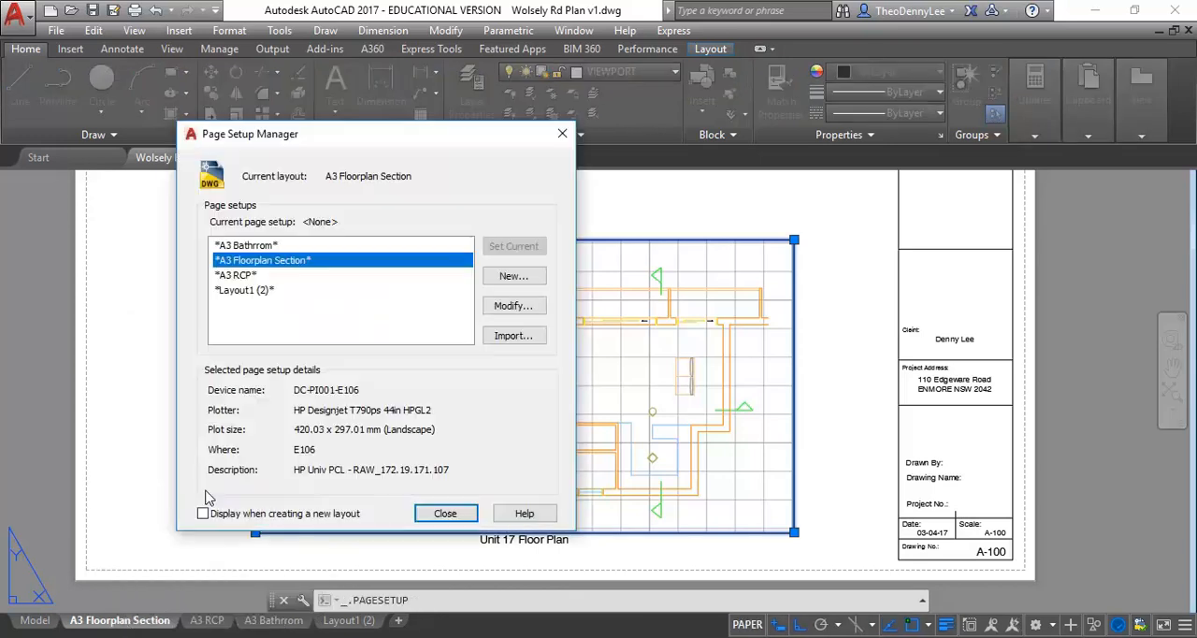
click(510, 309)
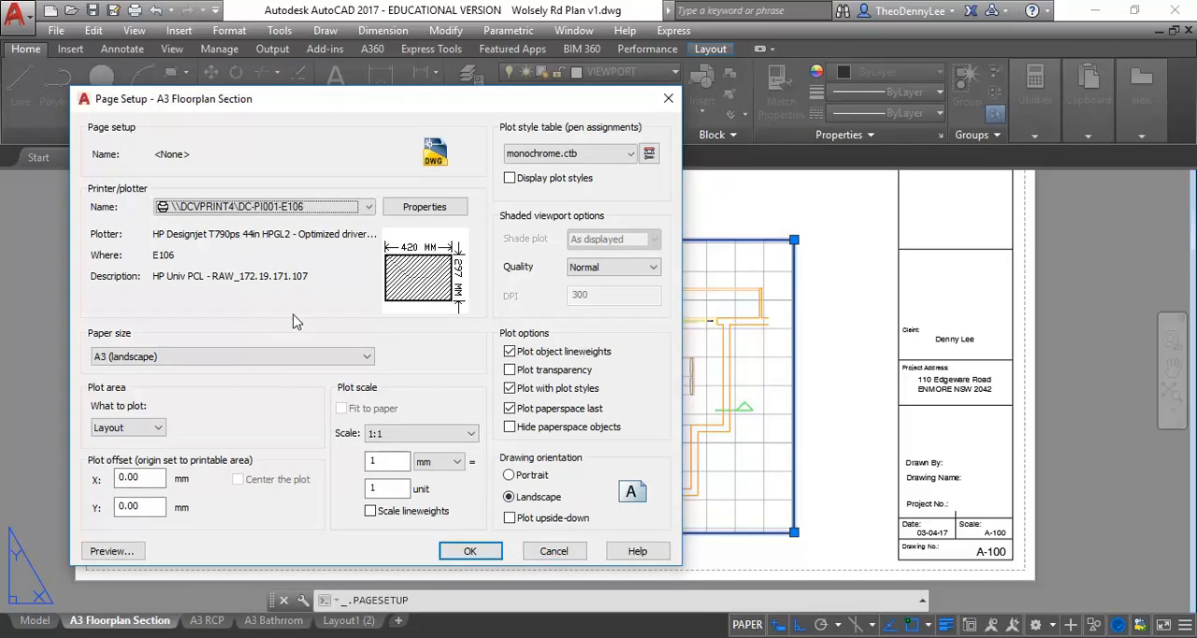
click(367, 207)
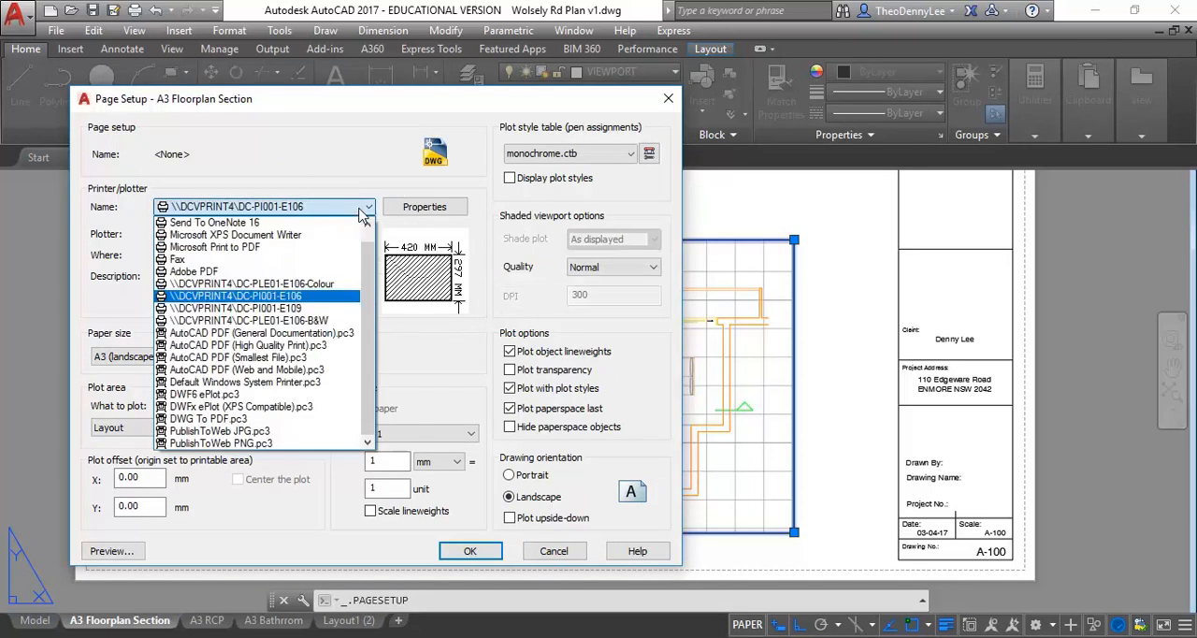
click(252, 272)
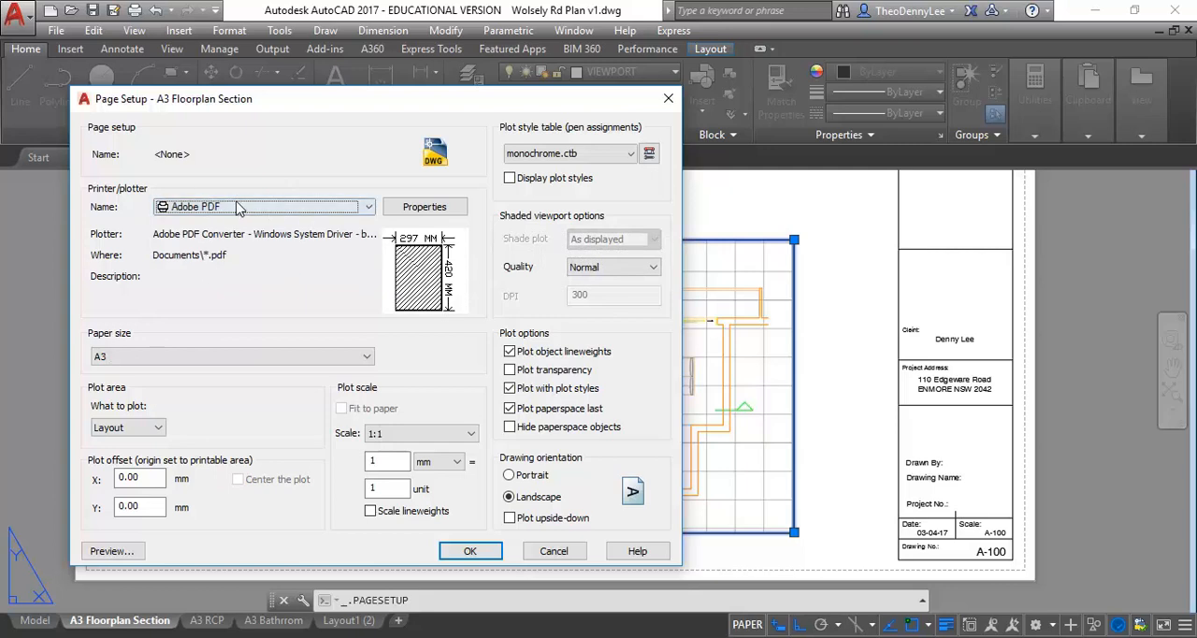
click(470, 551)
click(445, 513)
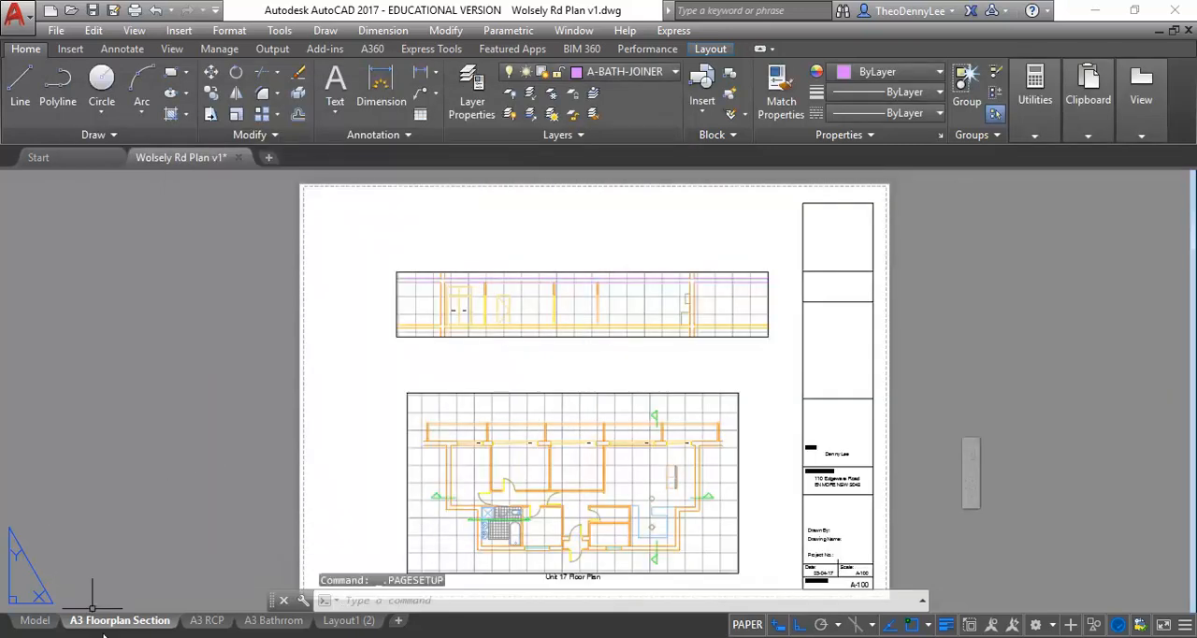
- Create a copy of the A3 Floorplan Section layout and place it before the A3 RCP layout
right_click(132, 622)
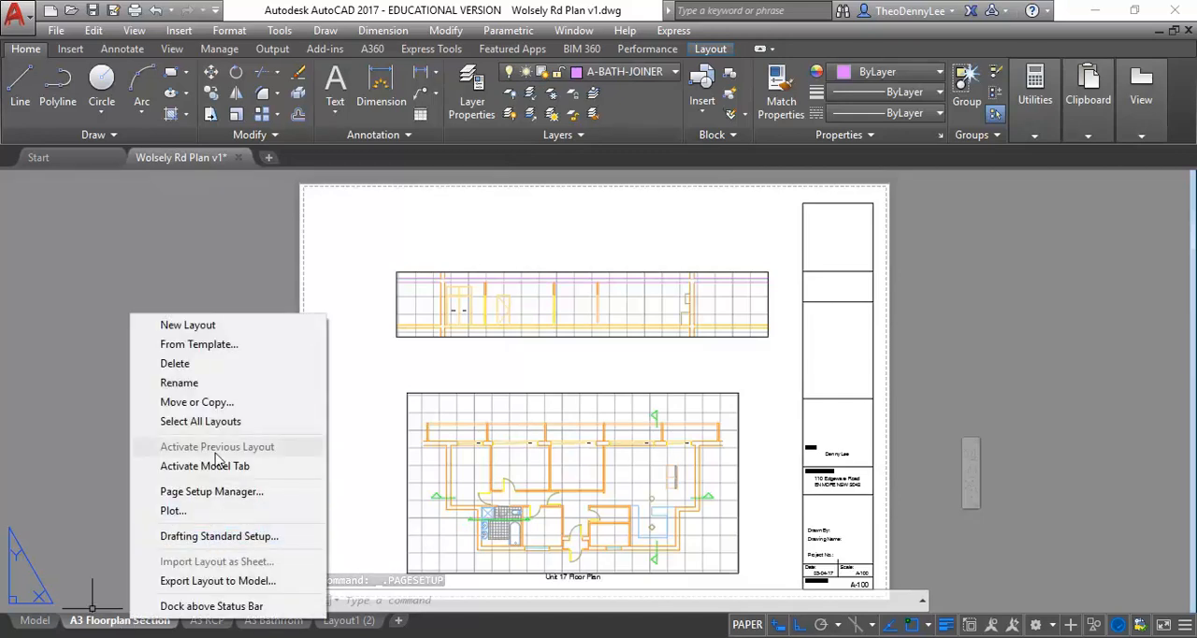
click(202, 403)
click(305, 400)
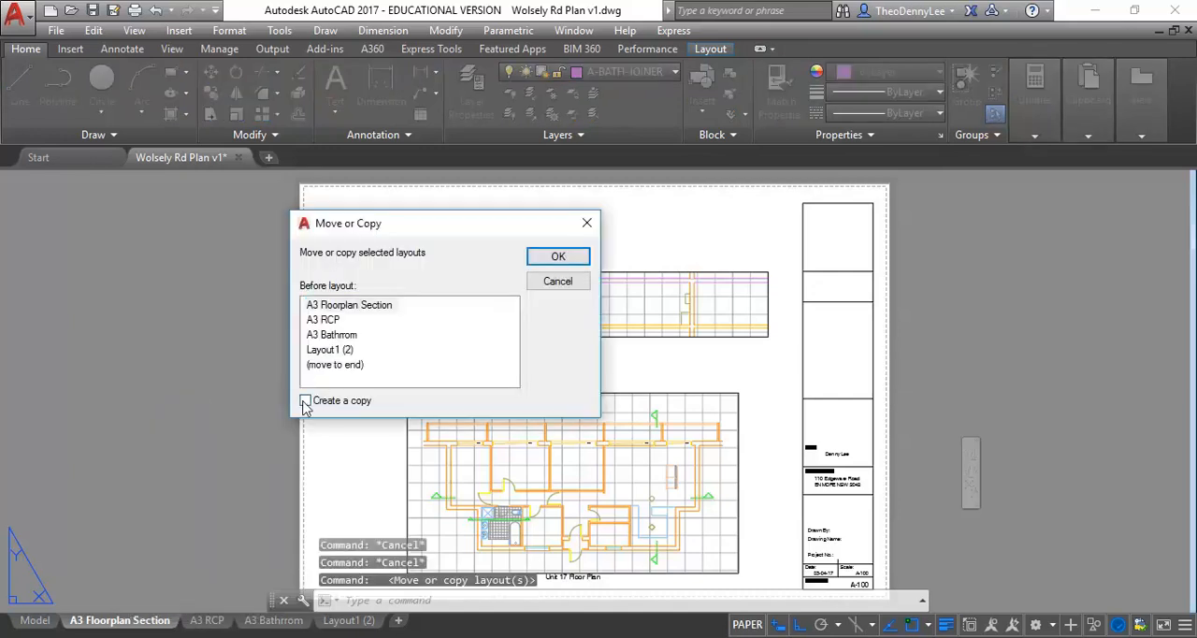
click(331, 365)
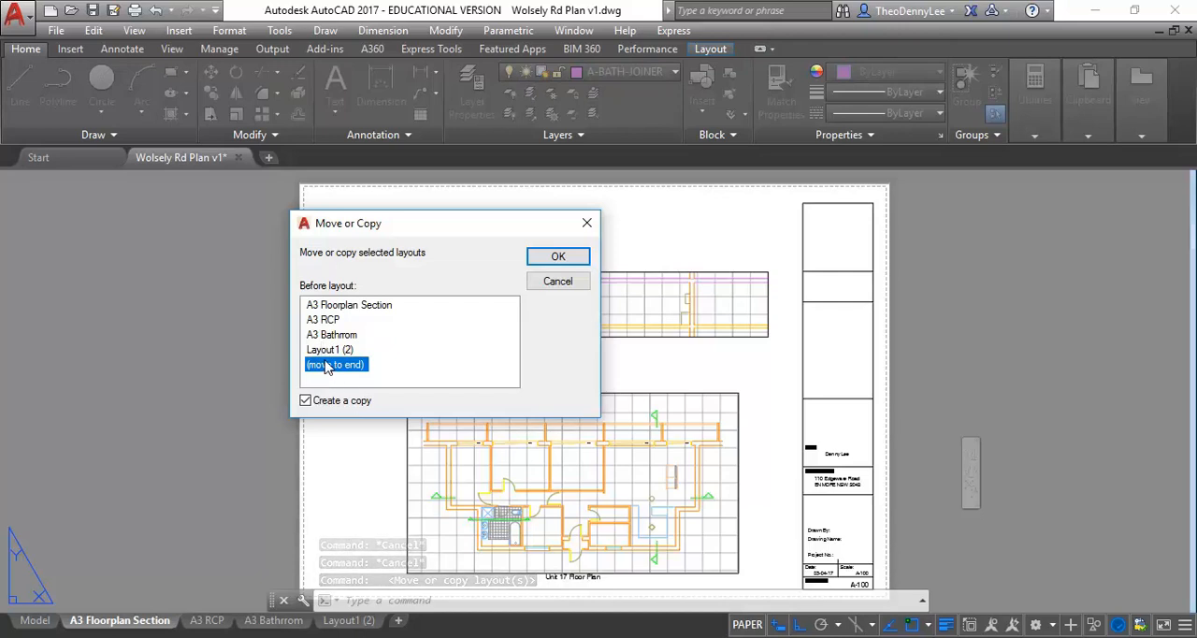
click(320, 321)
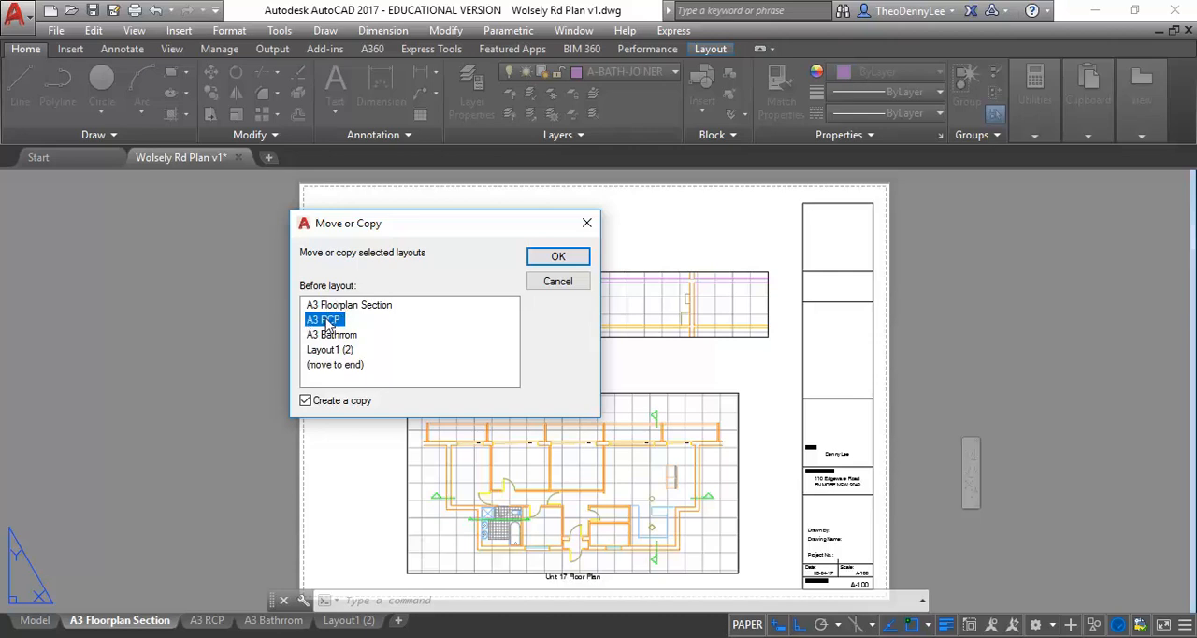
click(557, 258)
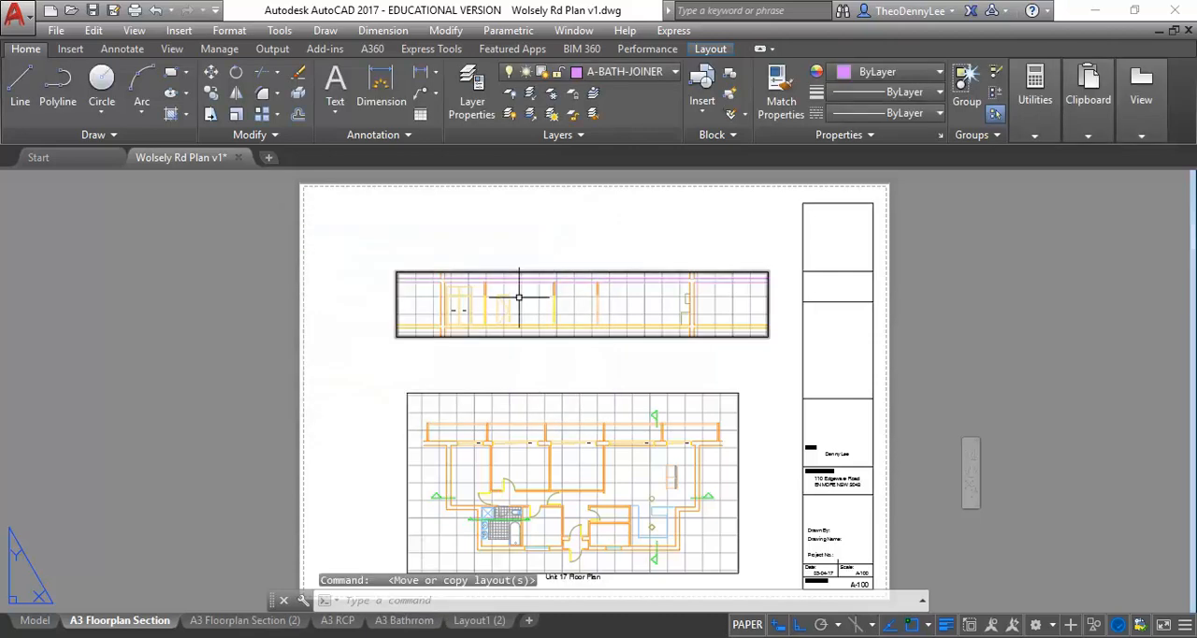
- Rename the copied layout as A2 Floorplan Section (2)
click(225, 623)
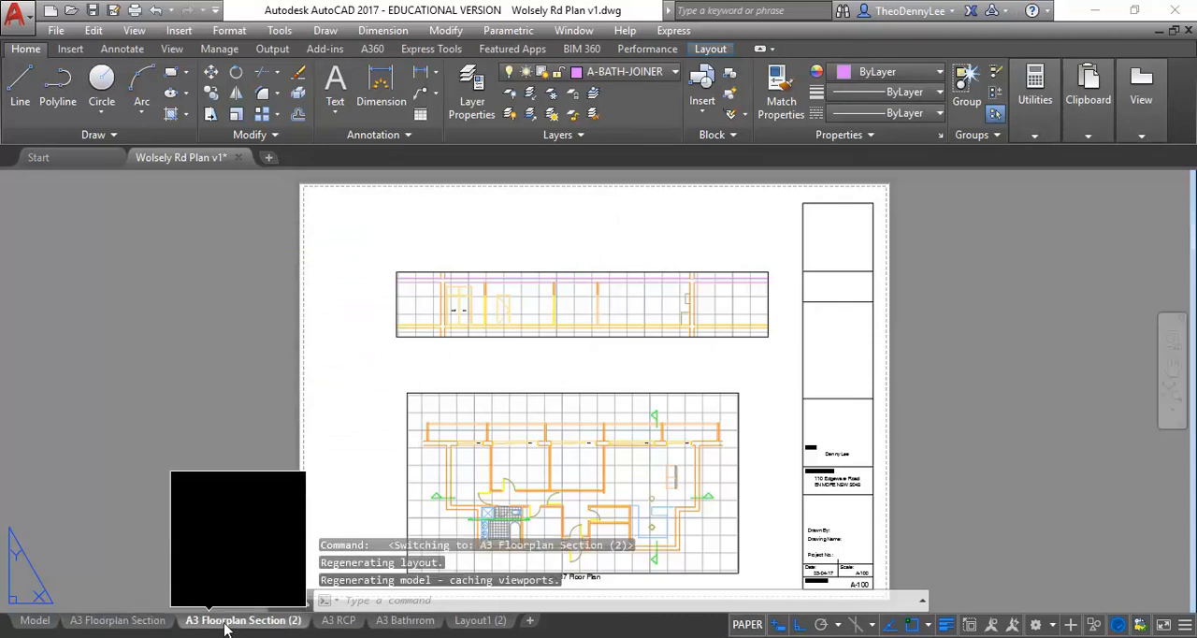
right_click(227, 623)
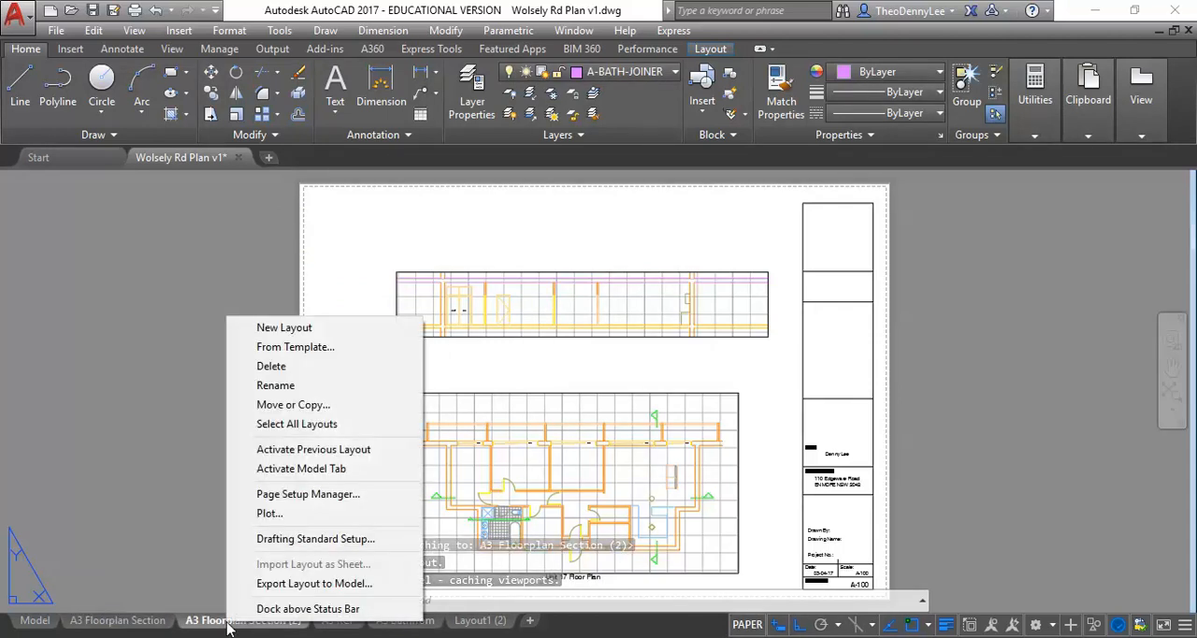
click(313, 385)
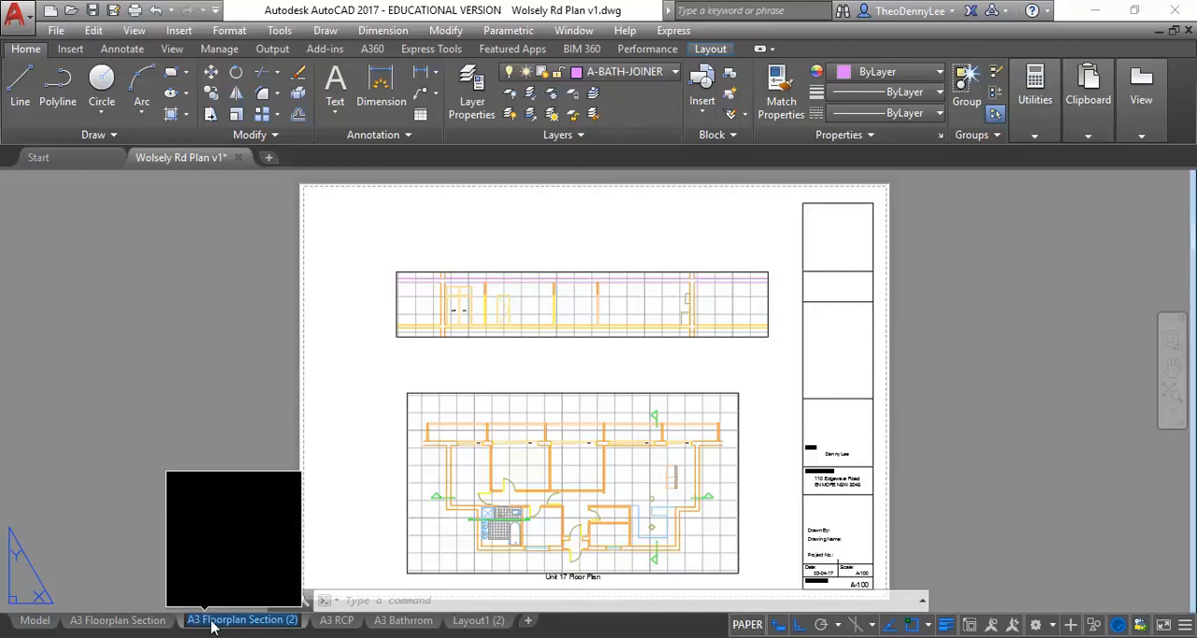
click(193, 620)
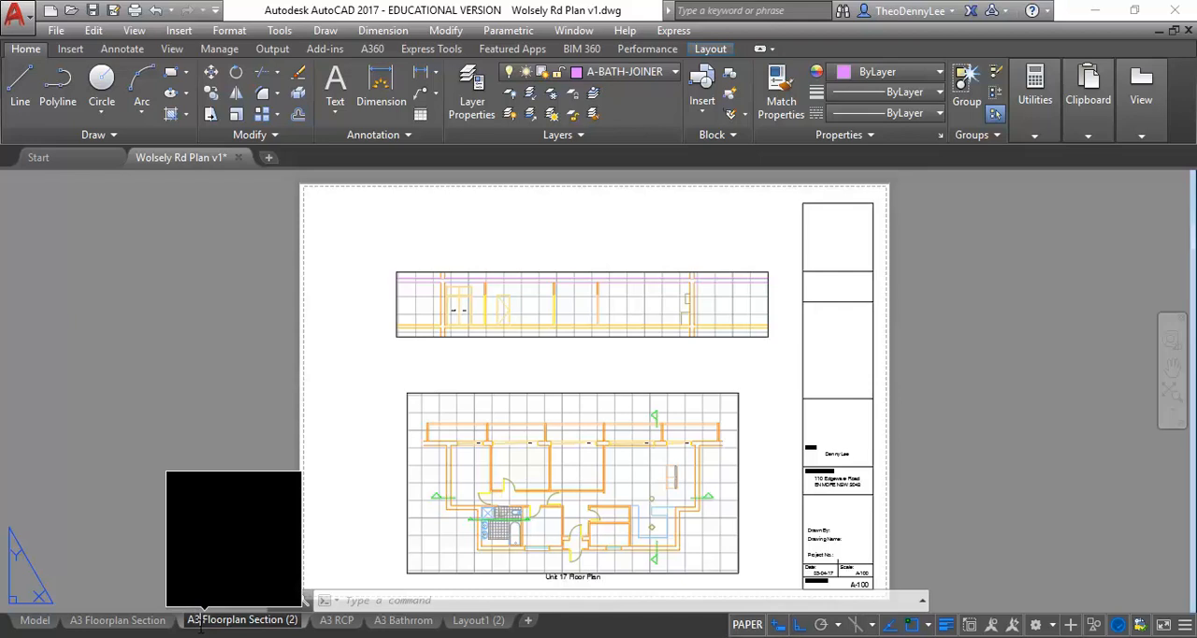
key(BackSpace)
text(2)
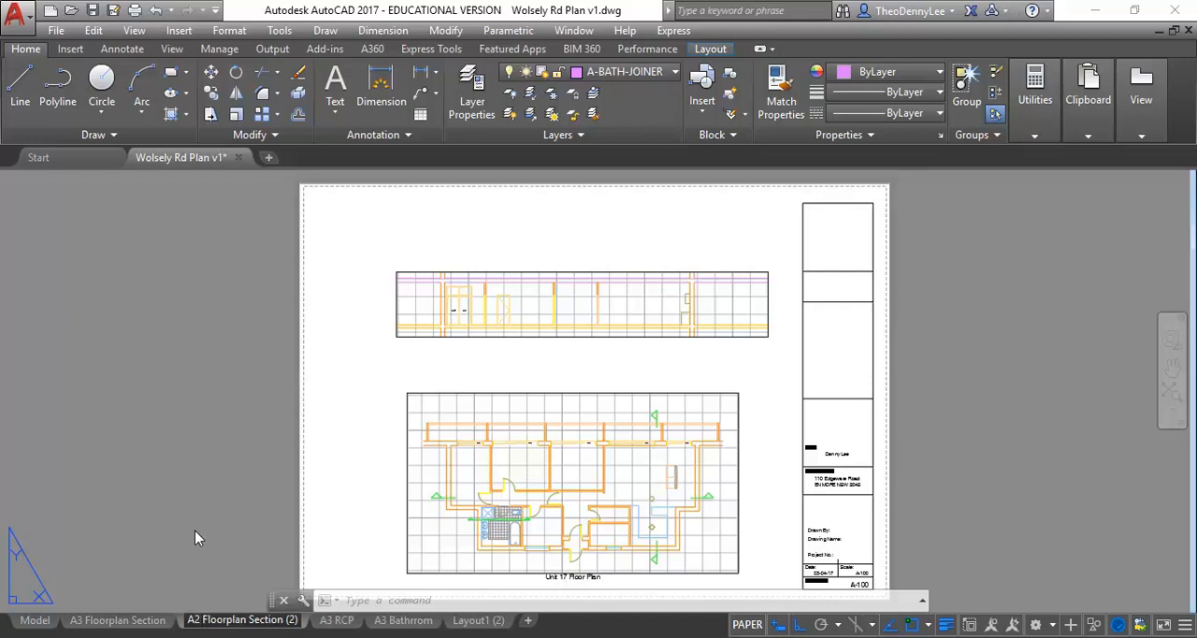
key(Return)
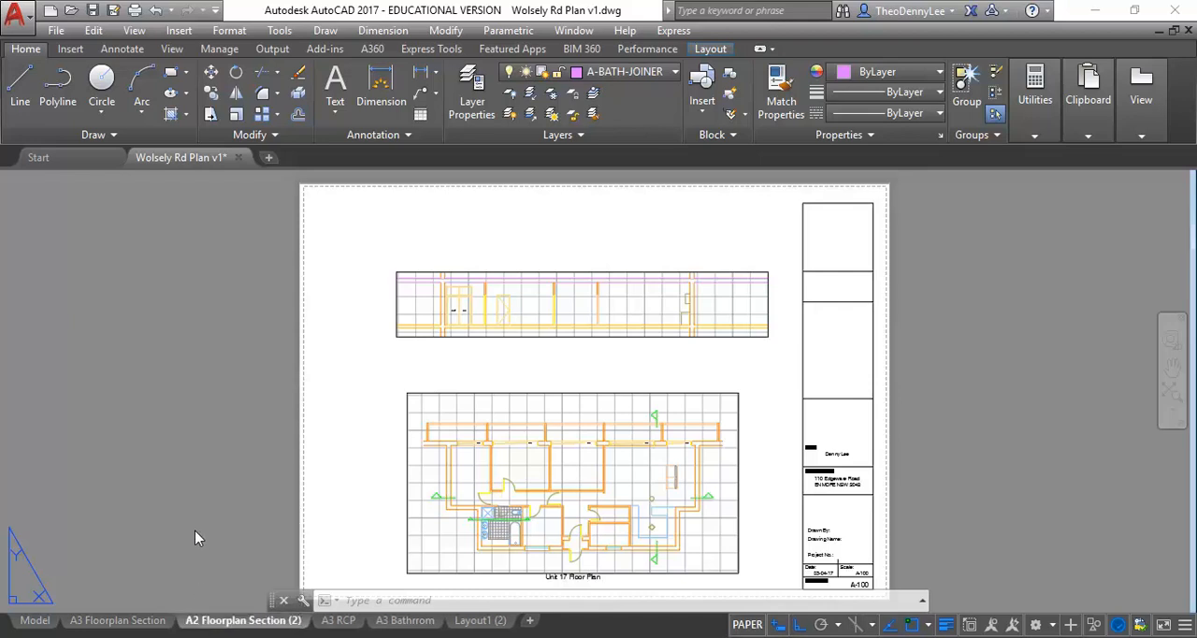
- Set the paper size of the A2 Floorplan Section (2) layout to A2 in its page setup
right_click(227, 626)
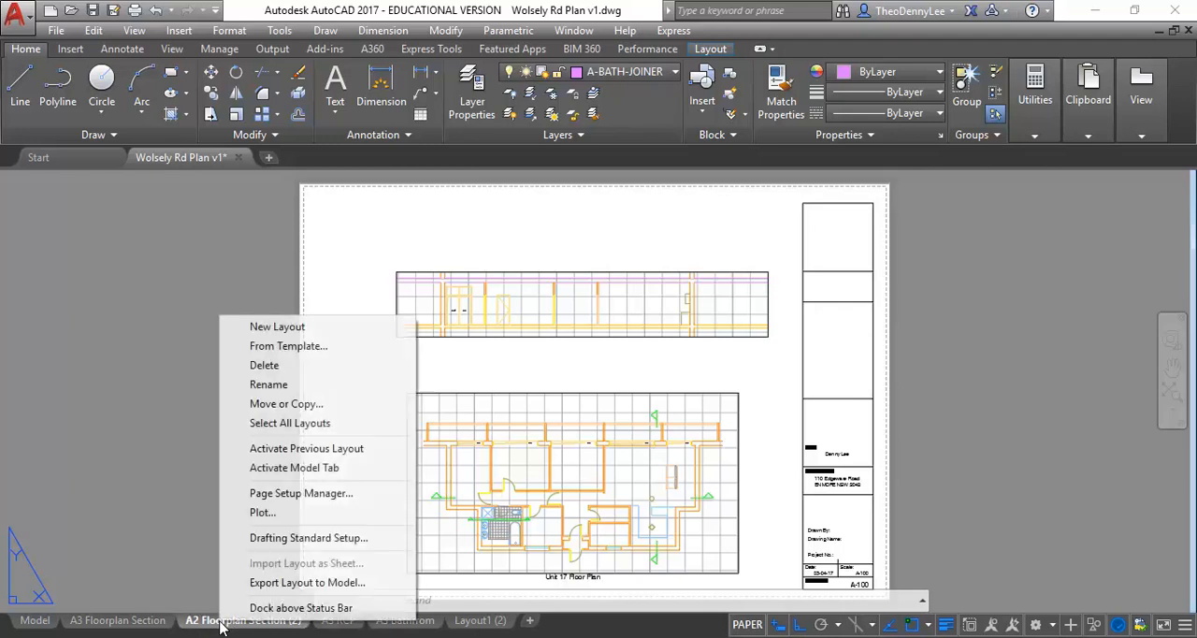
click(301, 493)
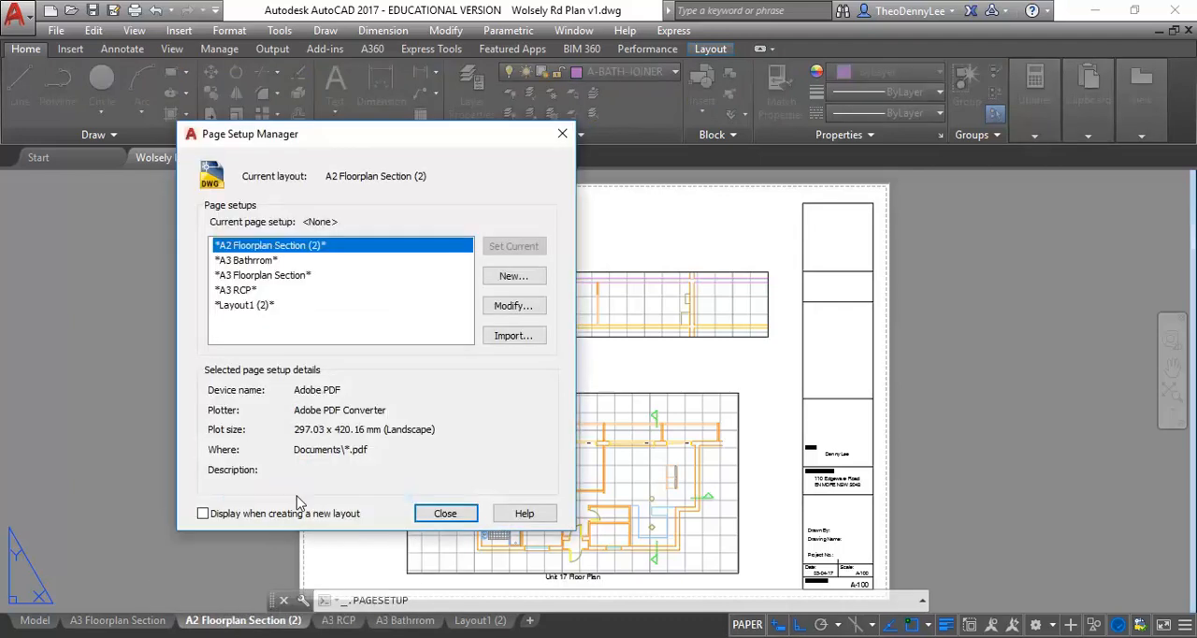
click(522, 309)
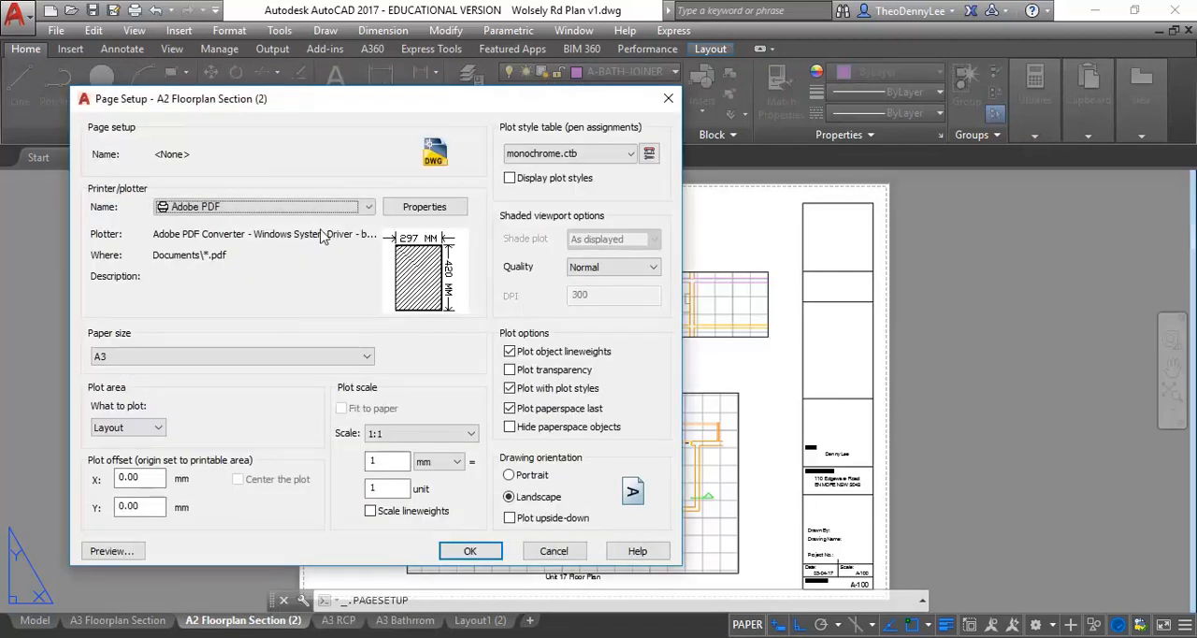
click(262, 368)
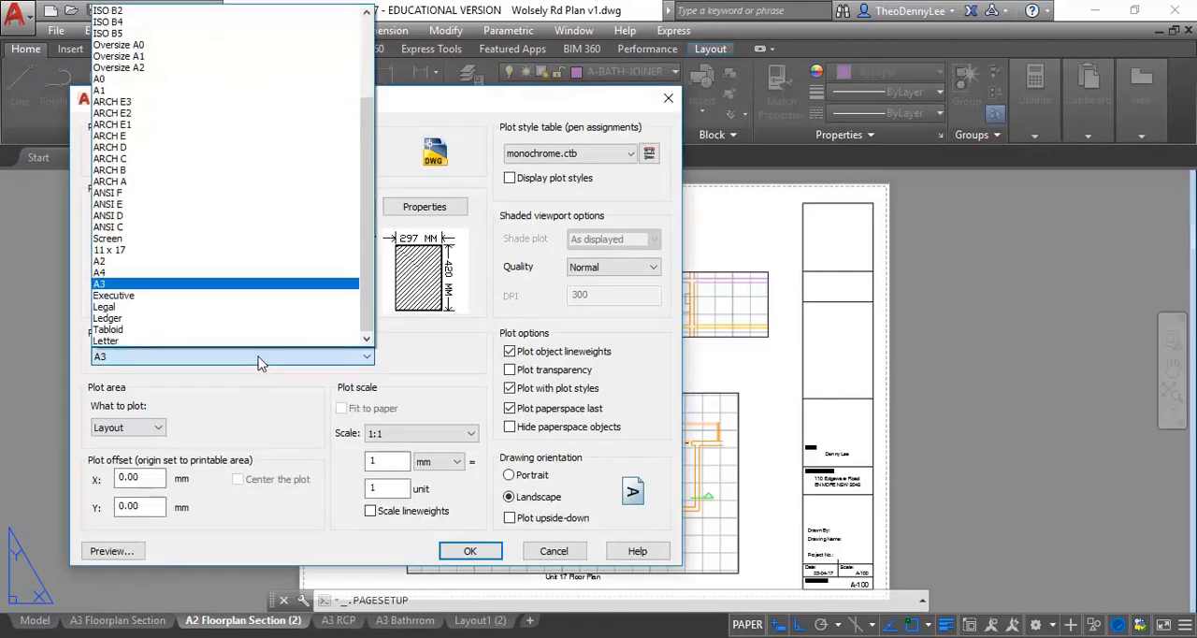
click(178, 262)
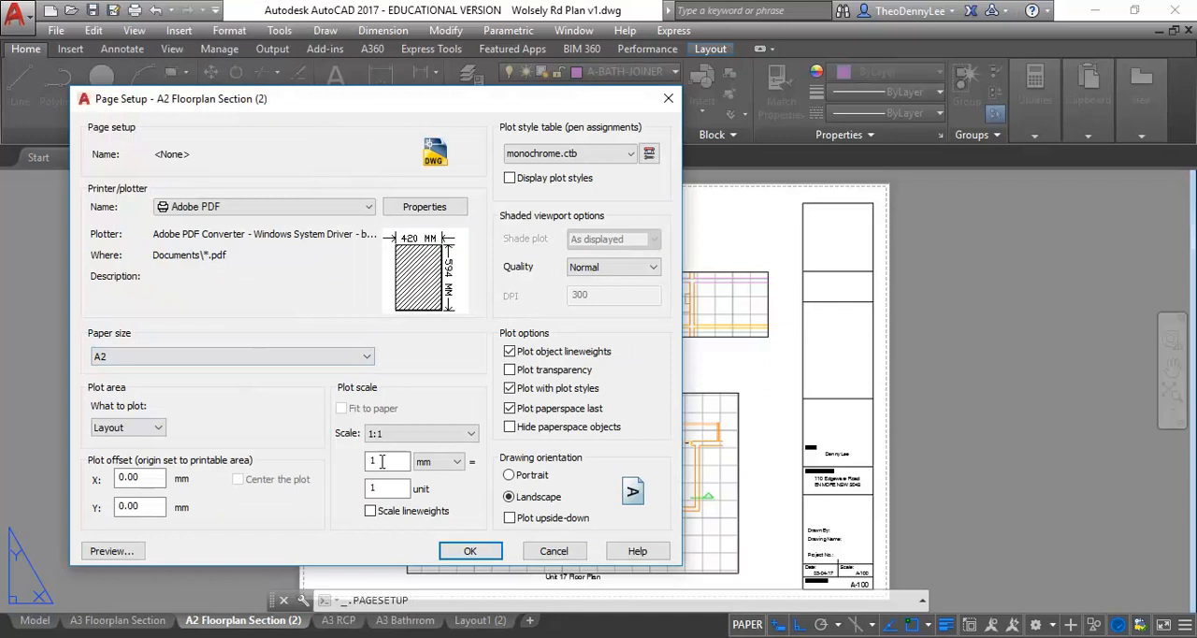
click(449, 548)
click(445, 512)
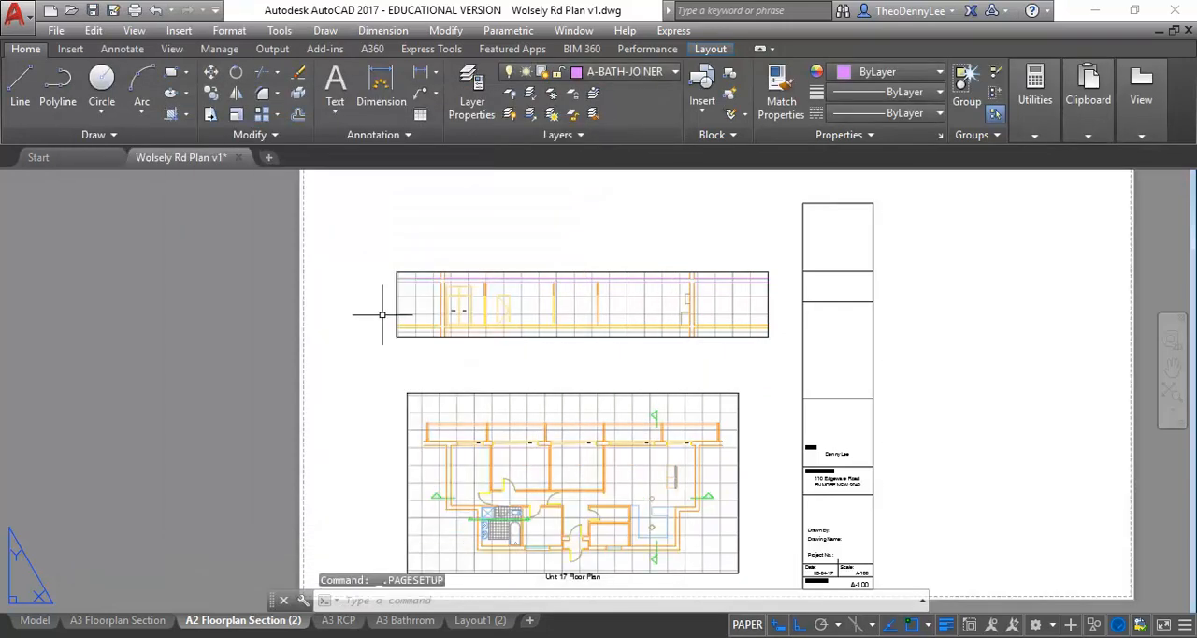
- Move the whole title block horizontally to the right edge of the A2 sheet
scroll(455, 262, down, 2)
middle_drag(455, 262, 346, 366)
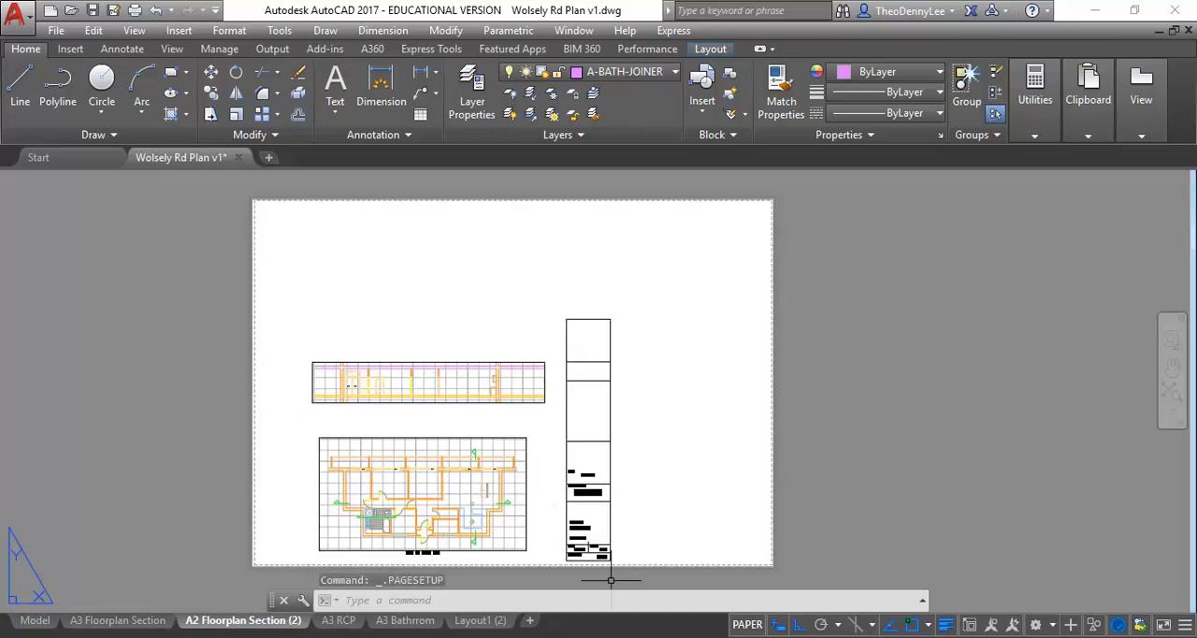
click(560, 306)
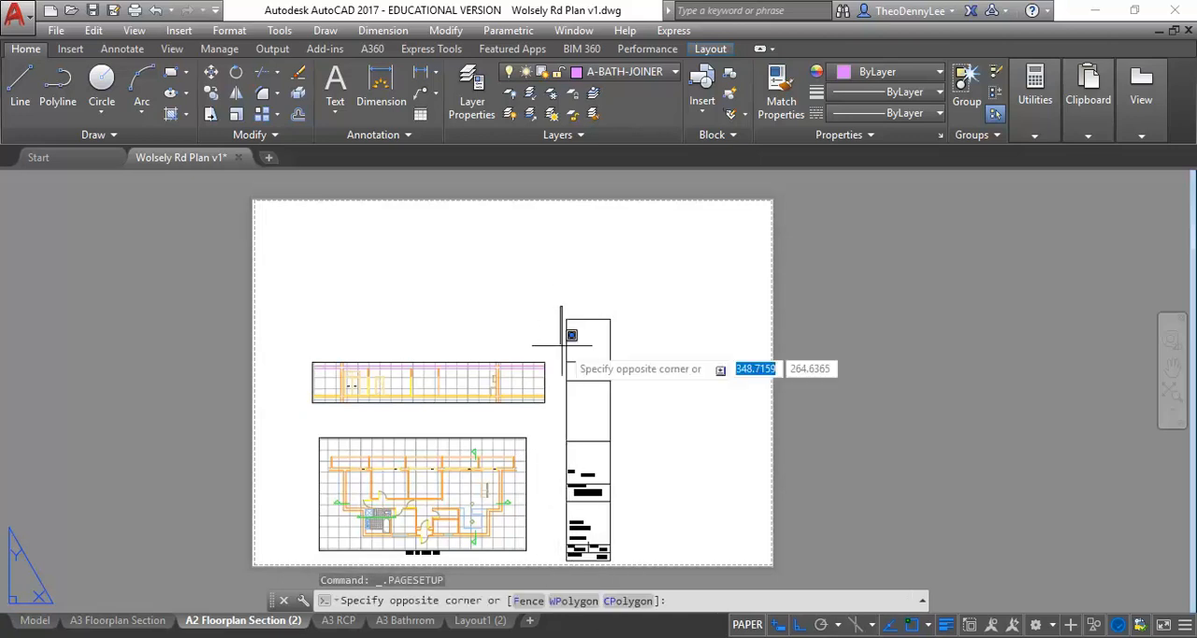
click(624, 579)
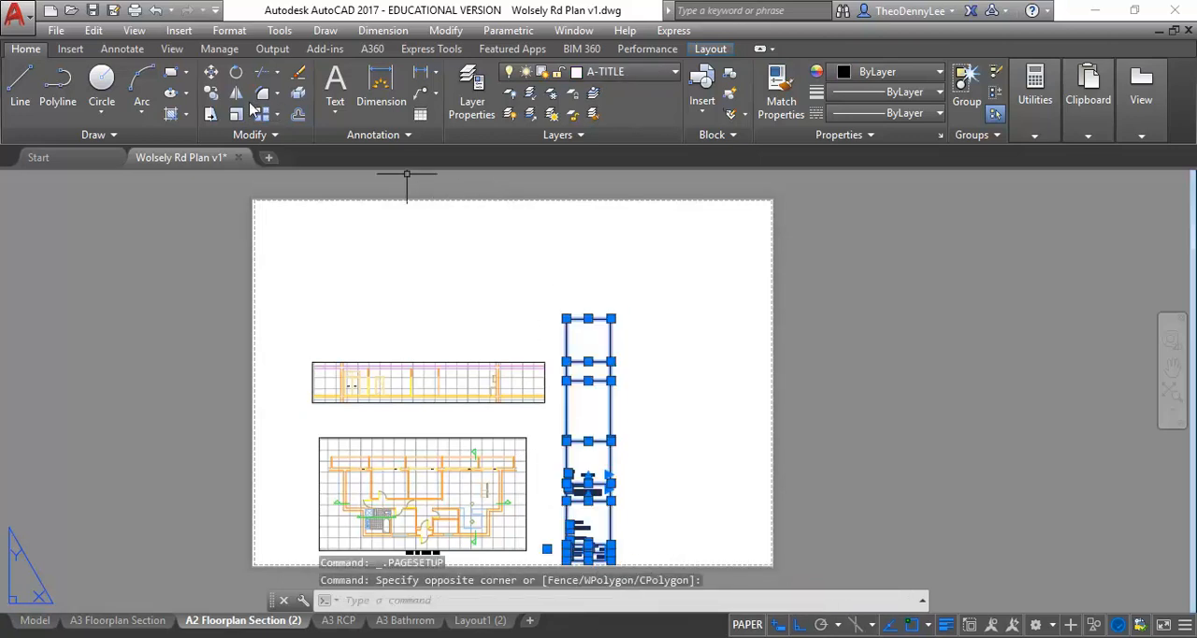
click(212, 72)
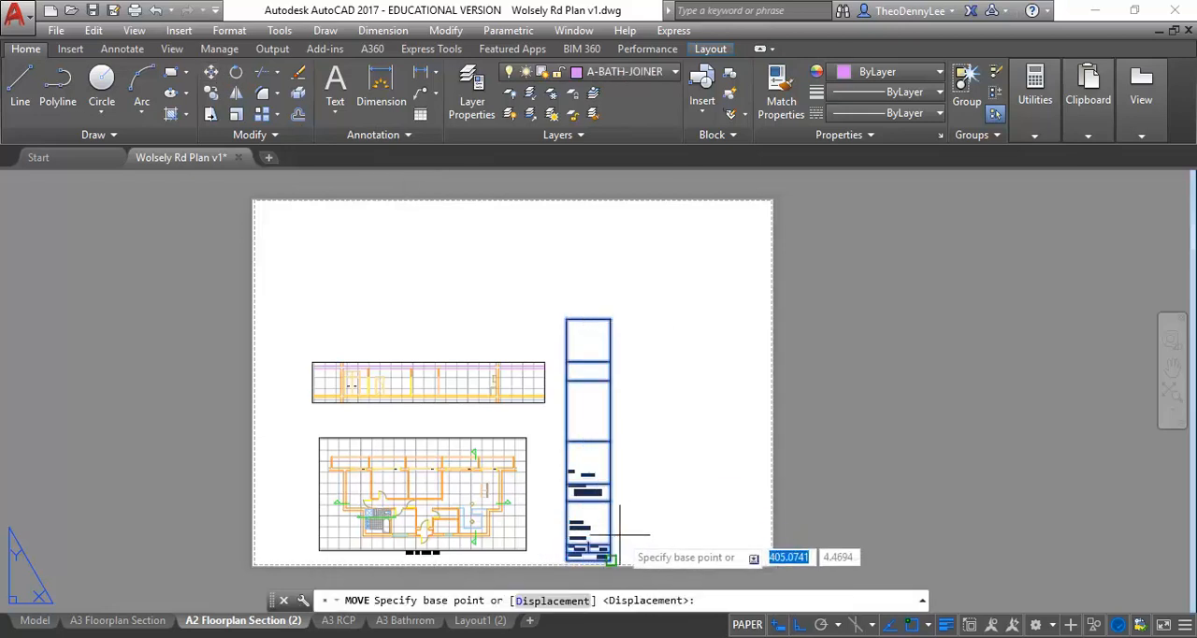
click(641, 559)
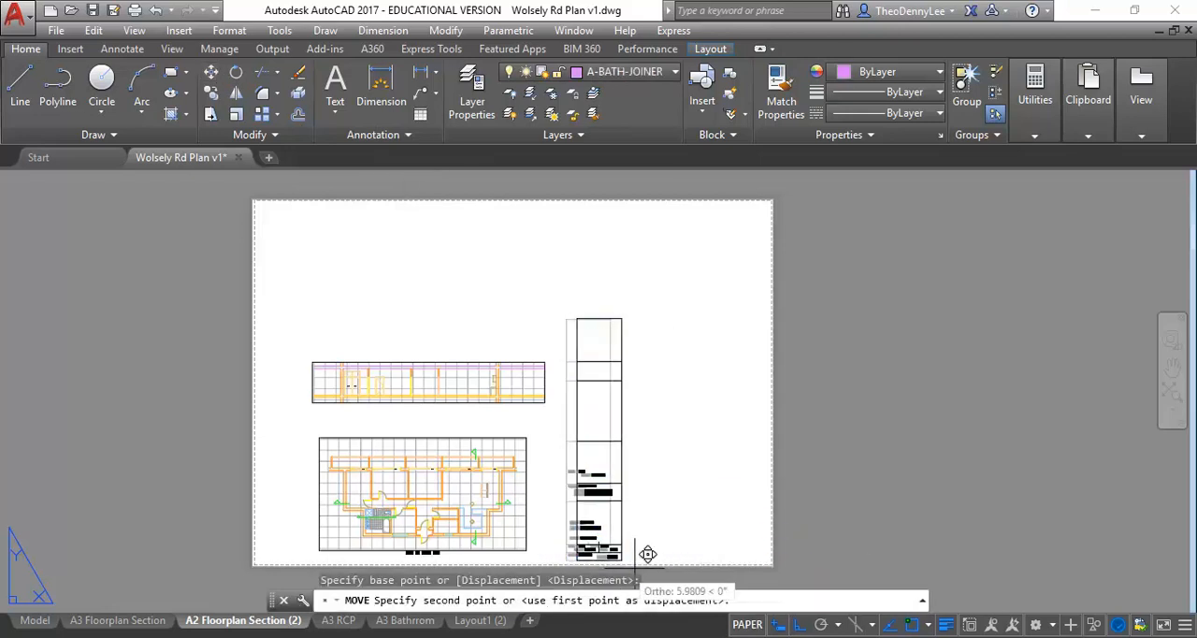
click(781, 557)
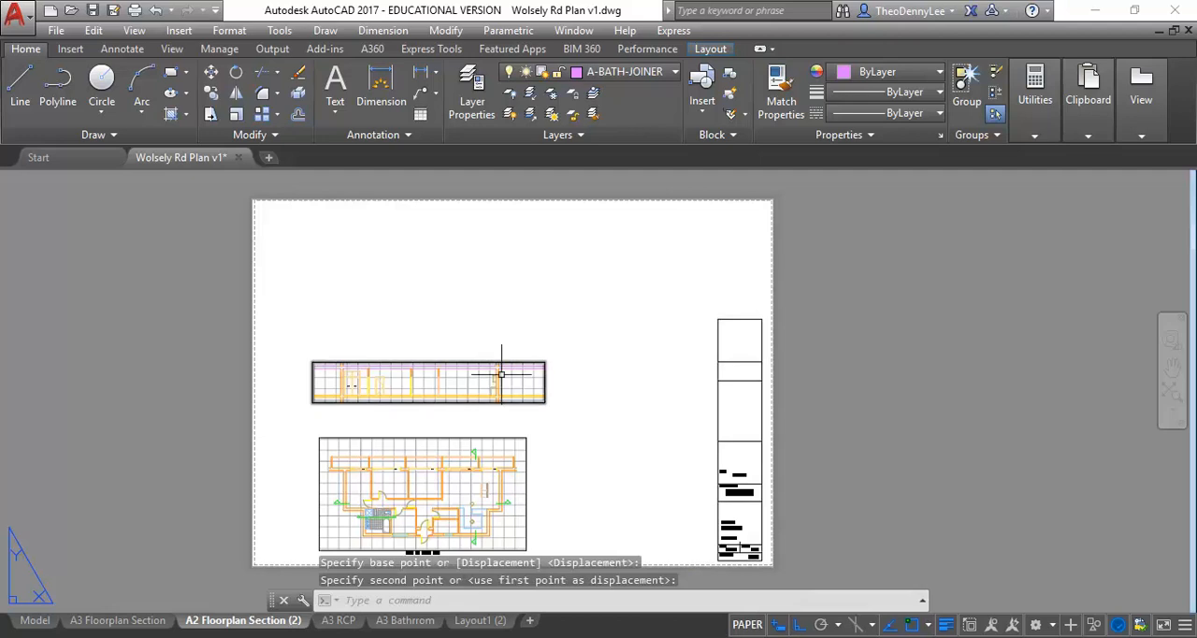
- Move the section viewport straight up towards the top of the sheet, leaving room above the floor plan
click(471, 362)
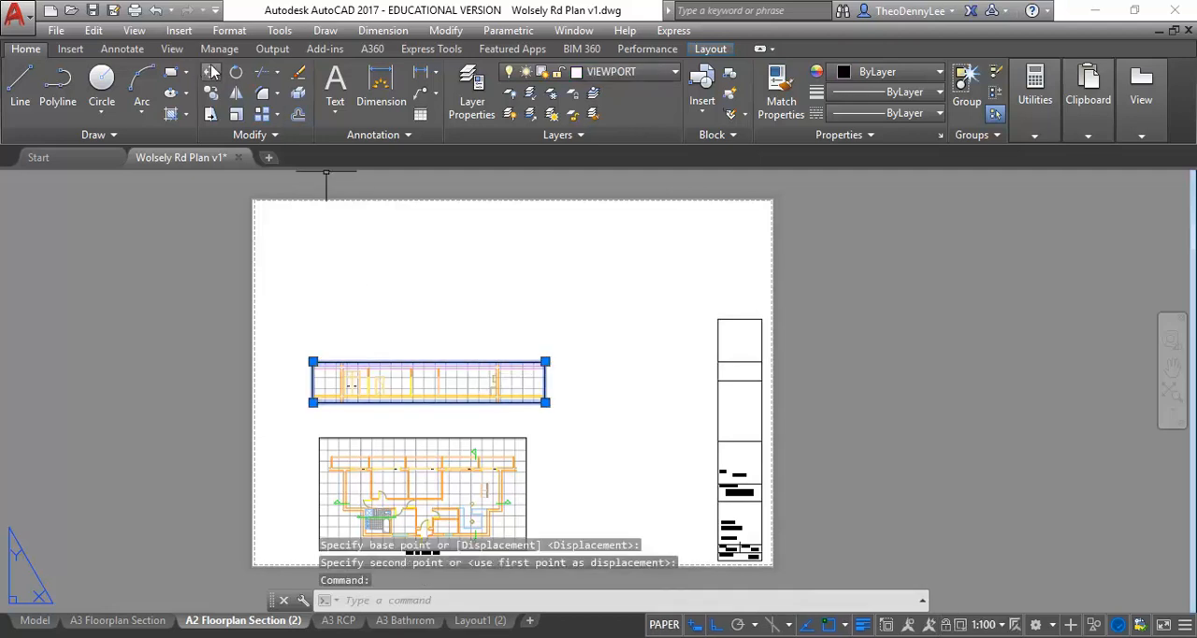
click(211, 72)
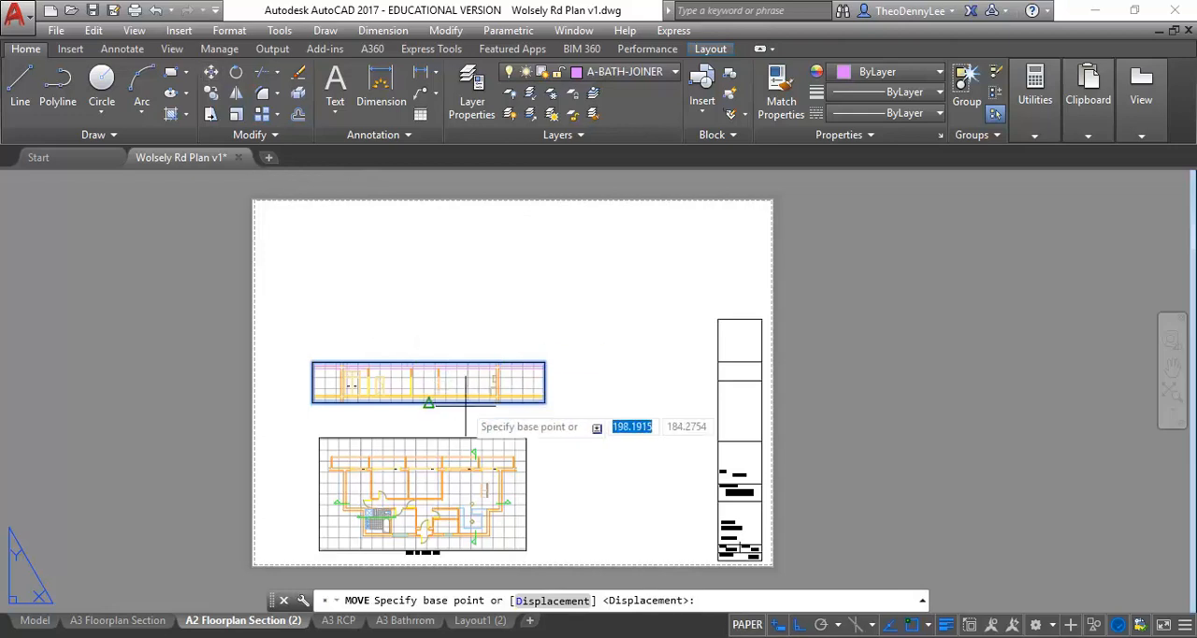
click(577, 406)
click(586, 316)
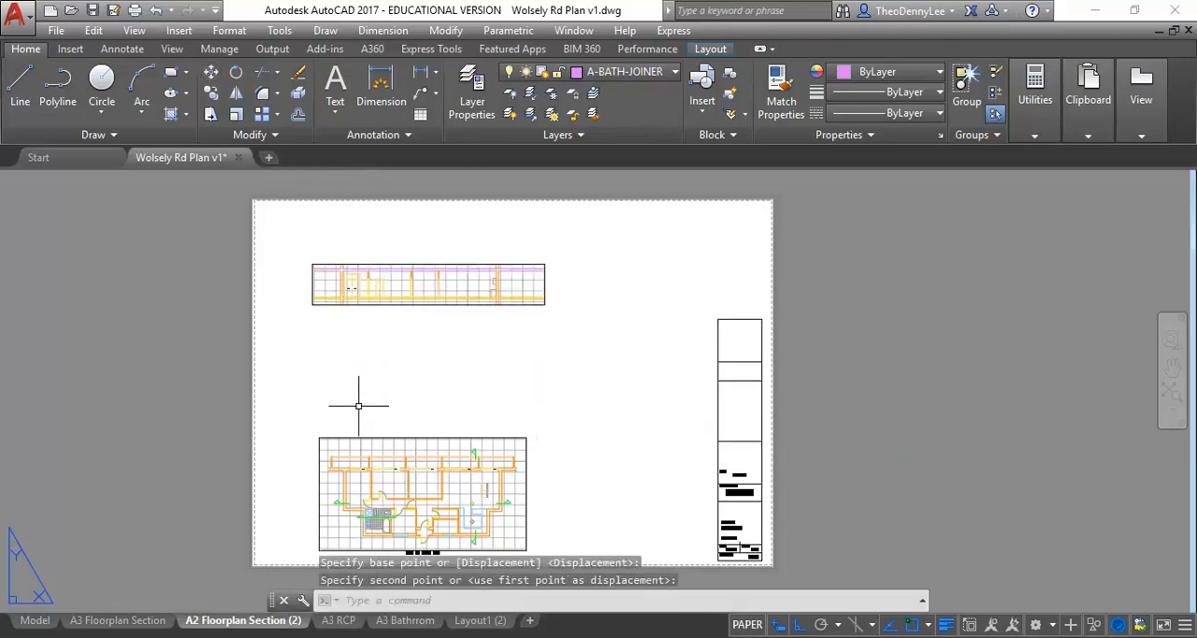
- Unlock the floor plan viewport and set its scale to 1:50
middle_drag(305, 357, 256, 358)
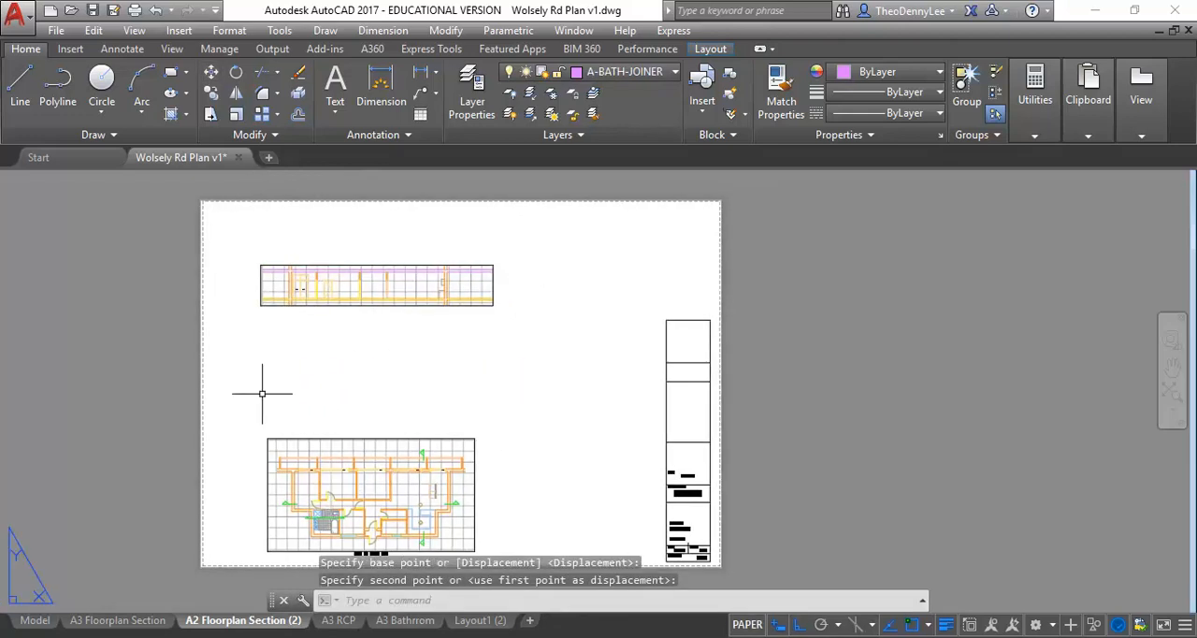
click(338, 438)
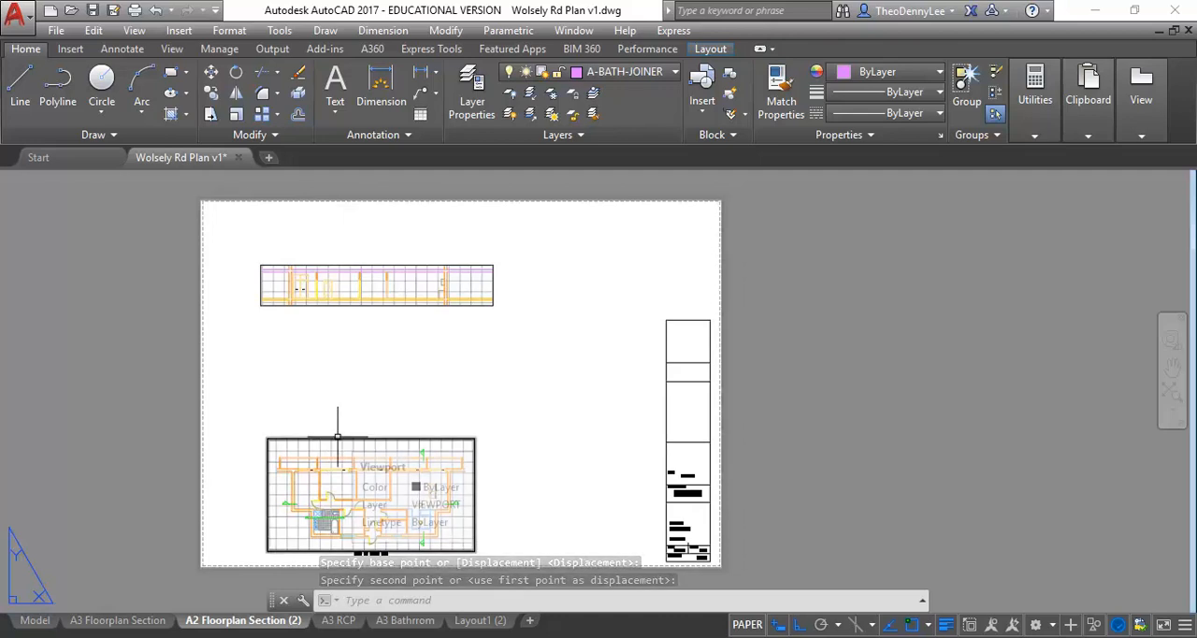
click(338, 438)
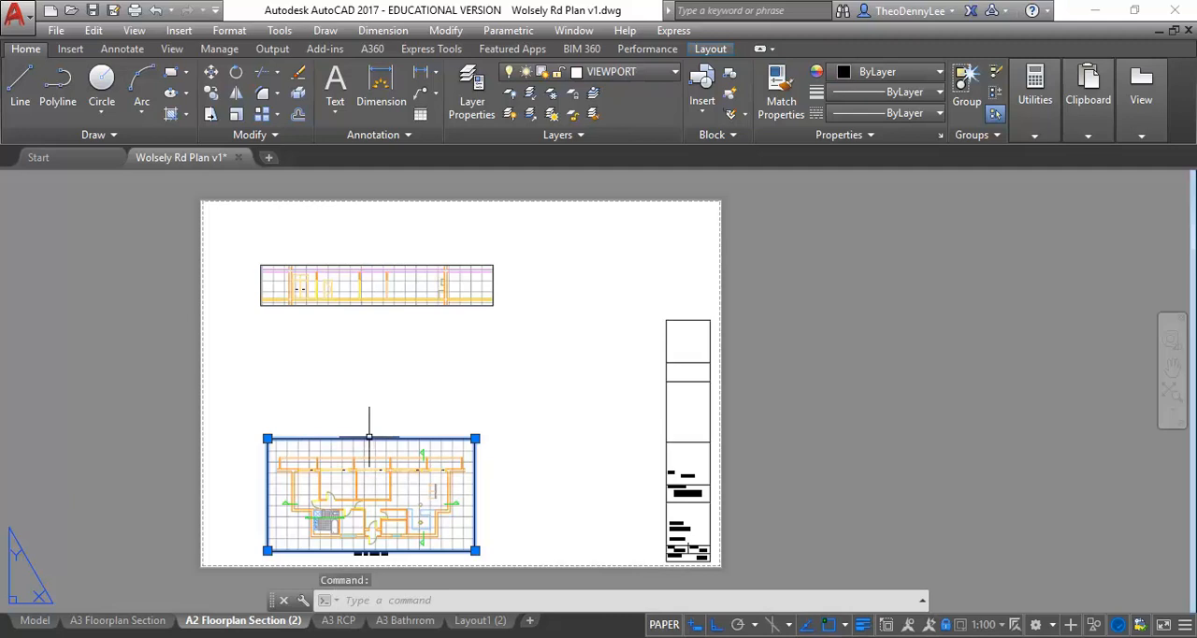
click(945, 624)
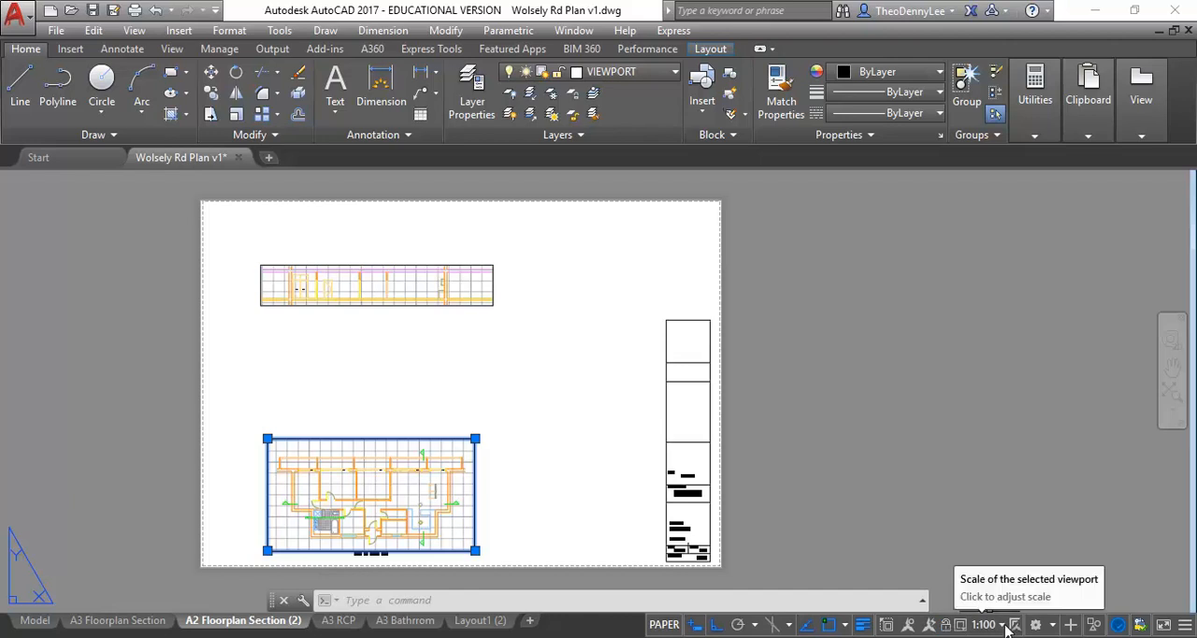
click(992, 625)
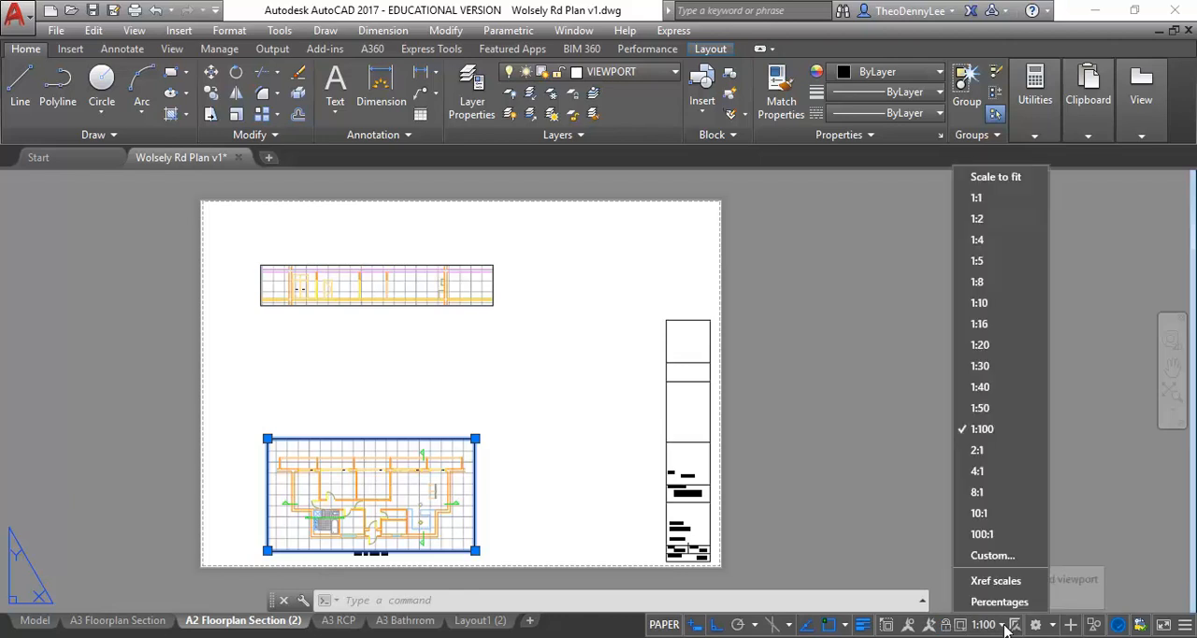
click(980, 408)
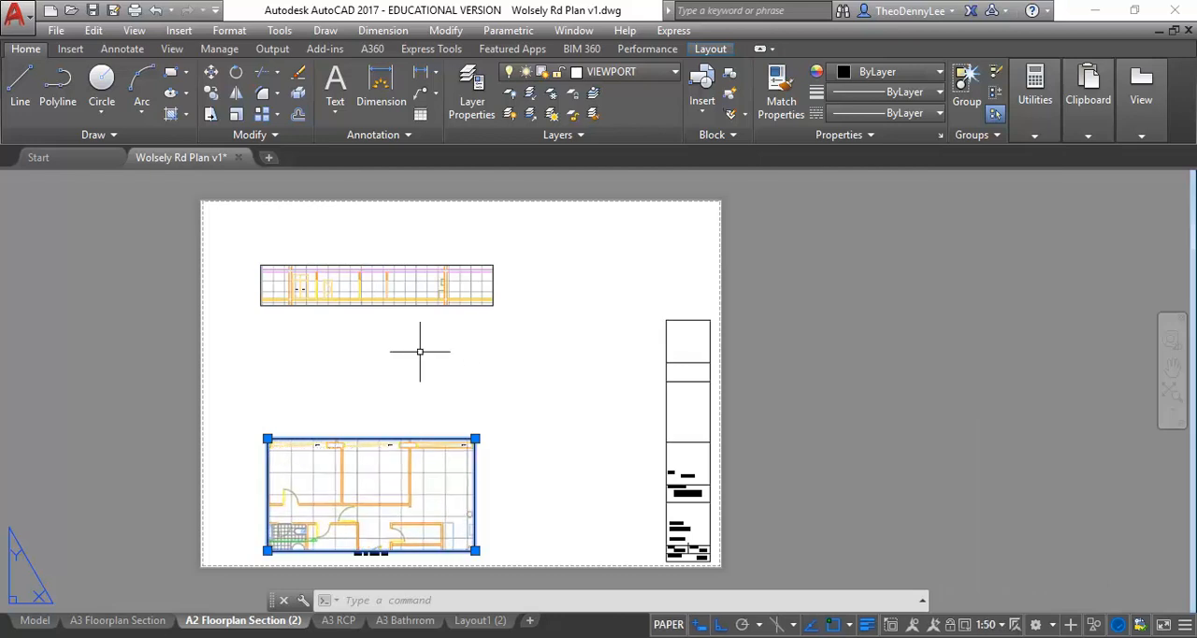
- Stretch the floor plan viewport upwards and widen it from near the sheet's left margin to just short of the title block
click(475, 438)
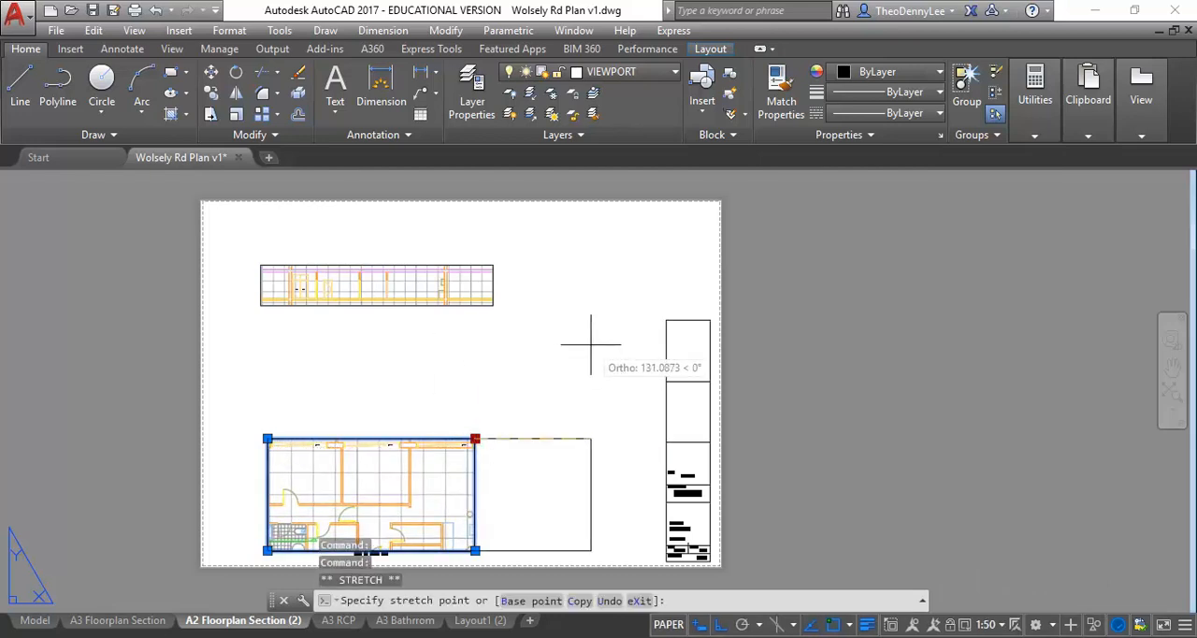
click(606, 403)
click(606, 438)
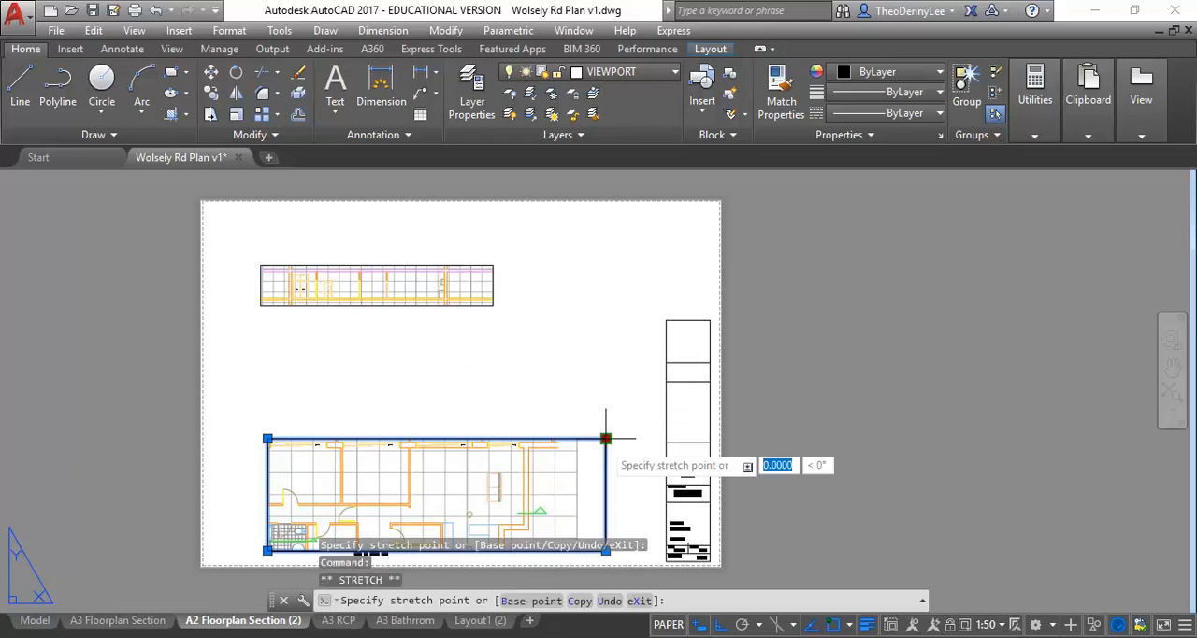
click(607, 354)
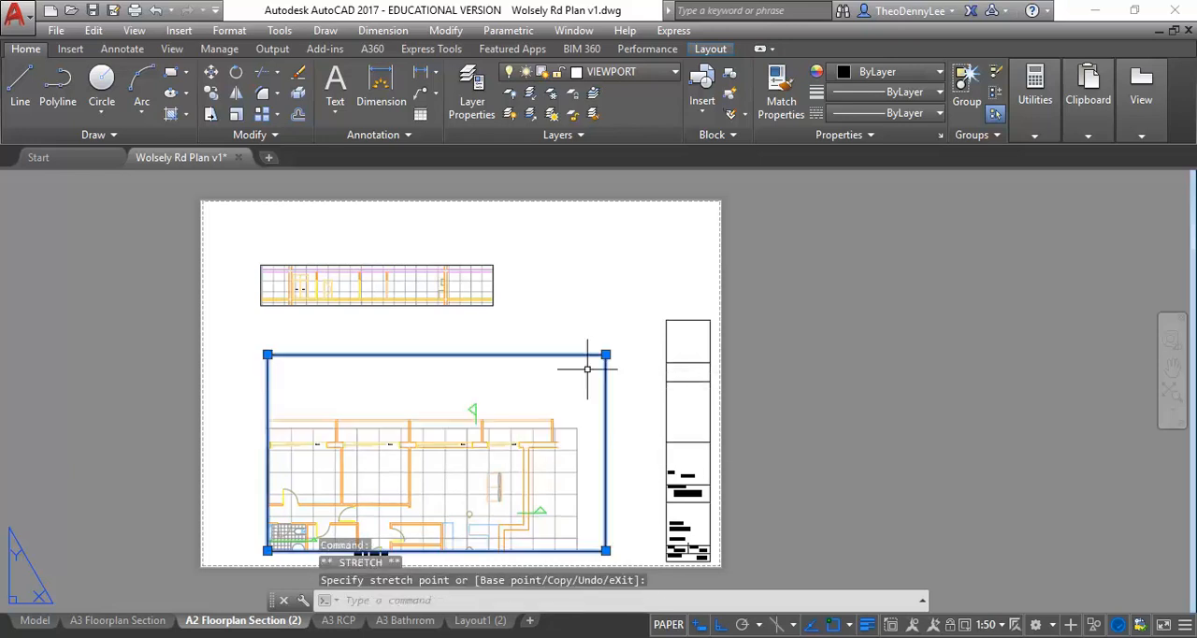
click(268, 354)
click(215, 354)
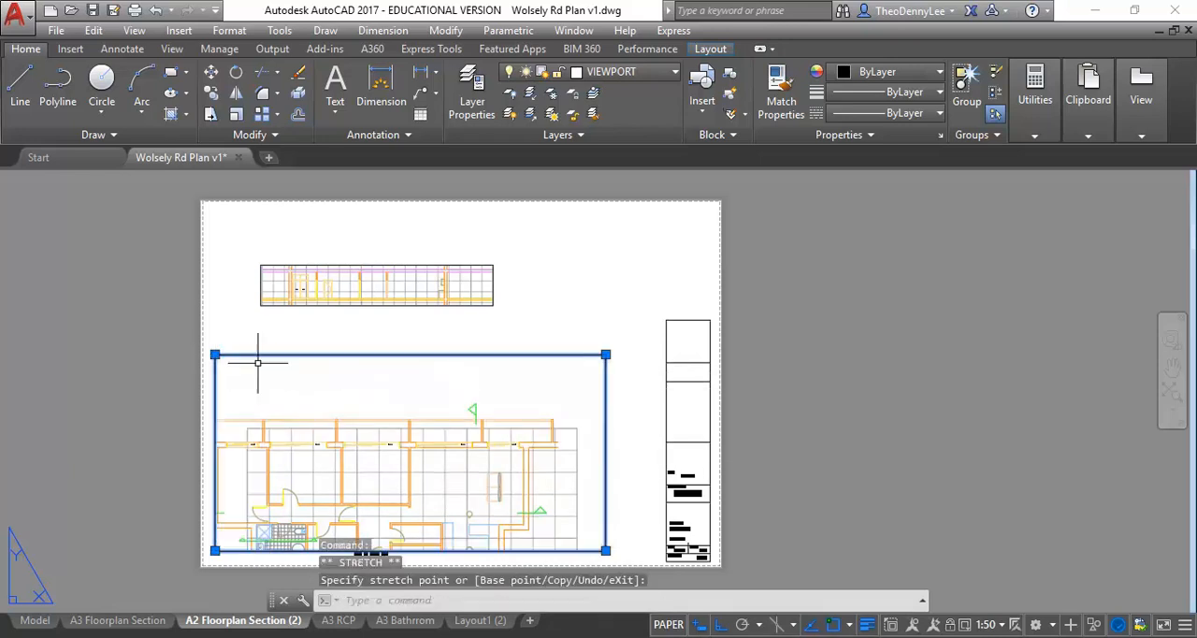
click(606, 354)
click(654, 356)
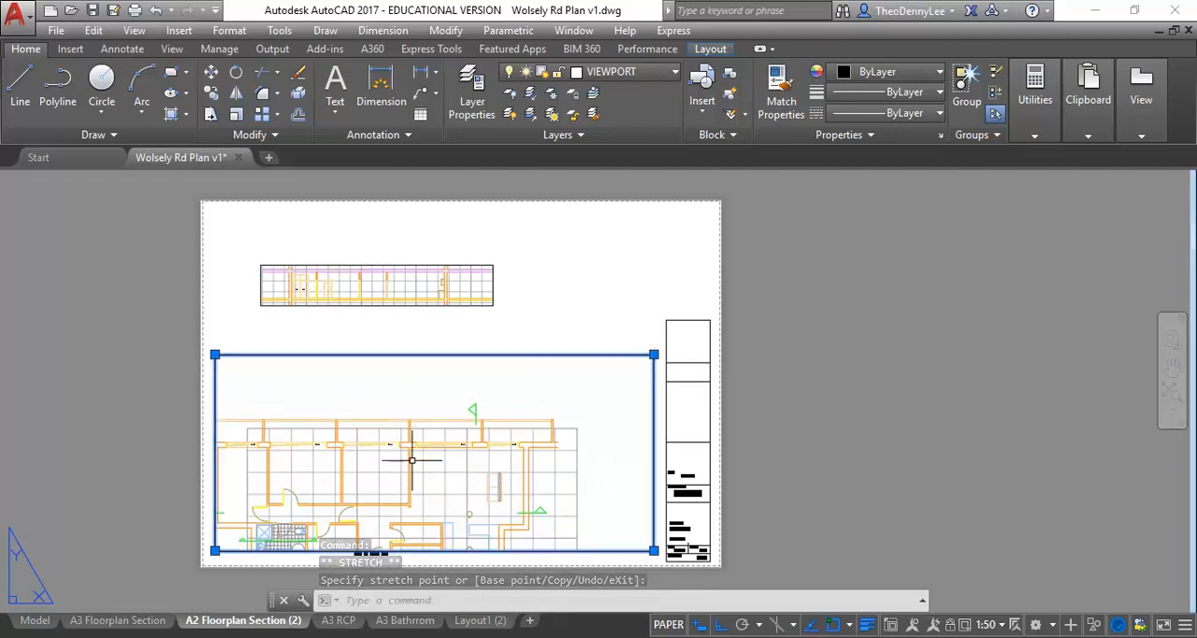
key(Escape)
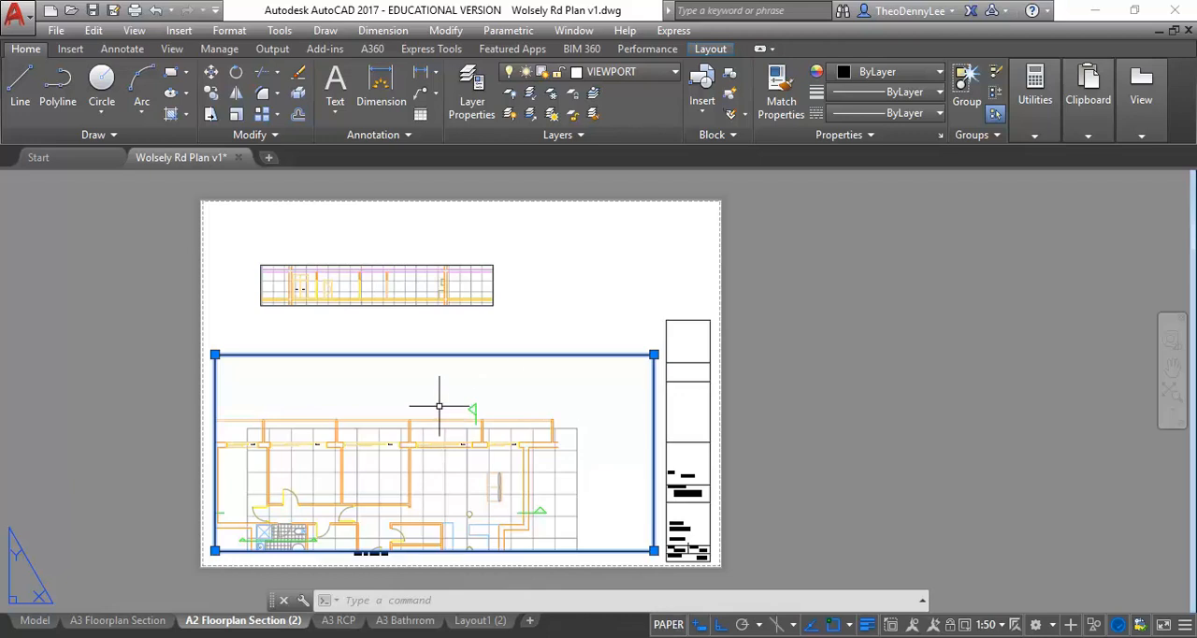
- Pan the model inside the floor plan viewport until the whole plan fits within its frame, and return to paper space
double_click(438, 404)
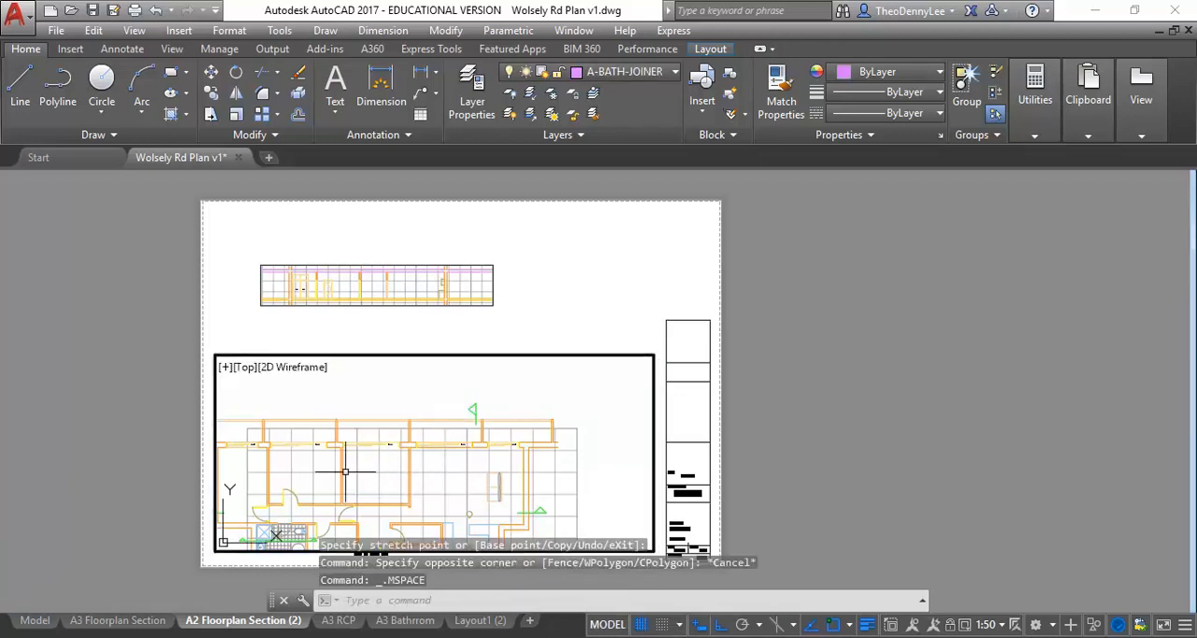
mouse_move(316, 475)
middle_down()
mouse_move(325, 432)
mouse_move(338, 433)
middle_up()
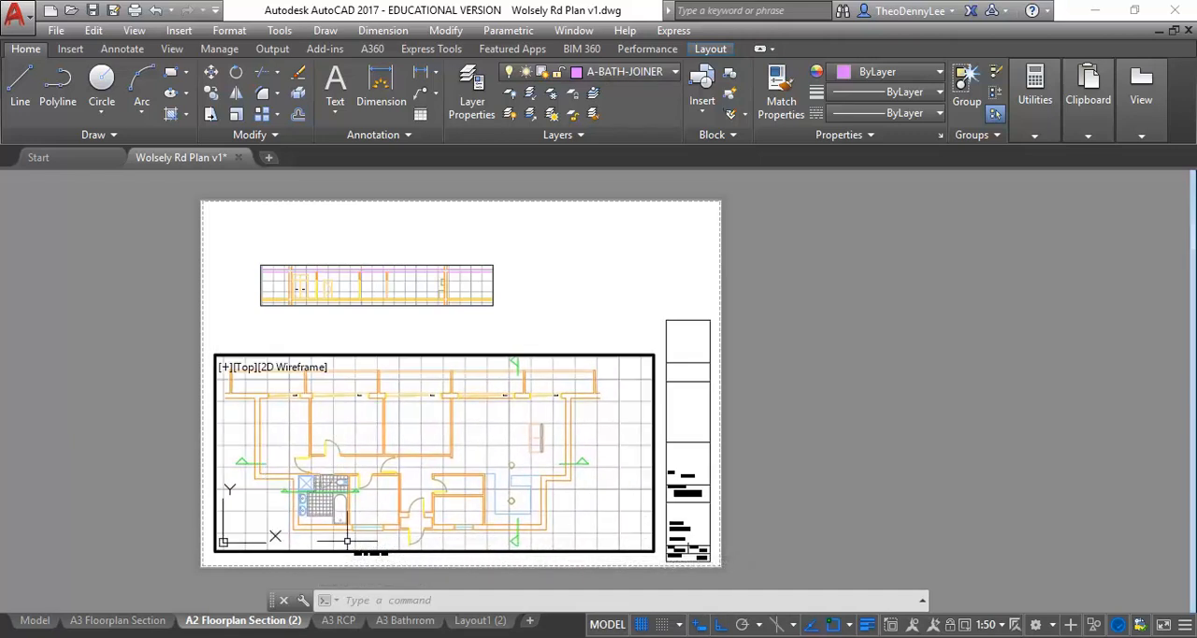
click(606, 624)
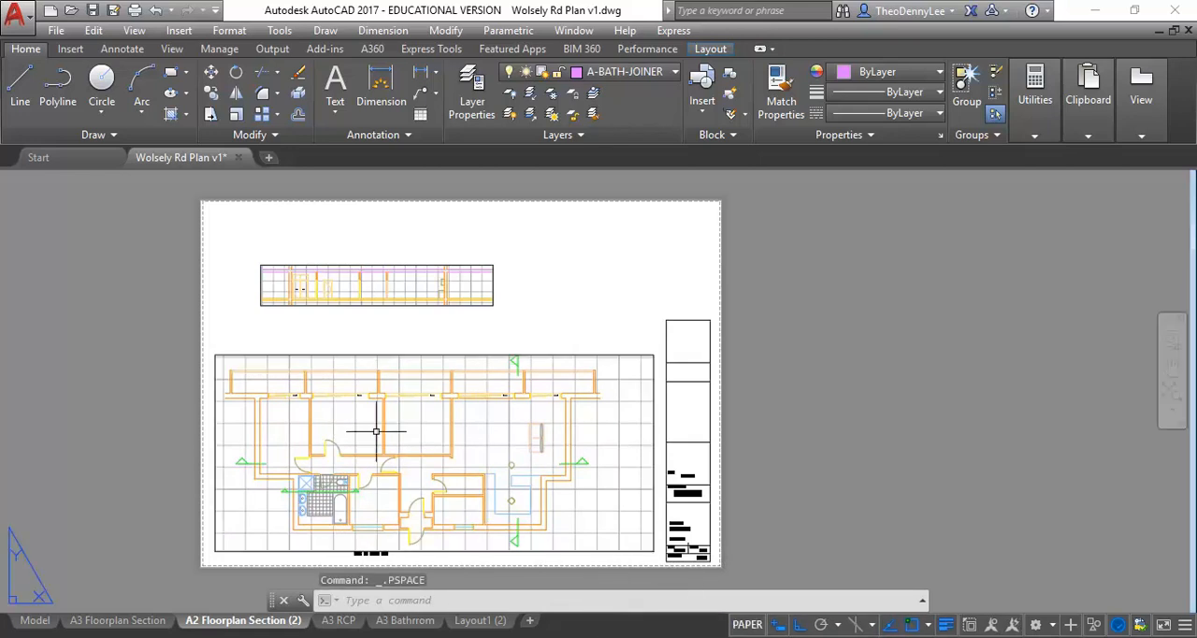
- Lock the enlarged floor plan viewport to protect its scale and view
scroll(308, 435, up, 1)
scroll(328, 406, up, 1)
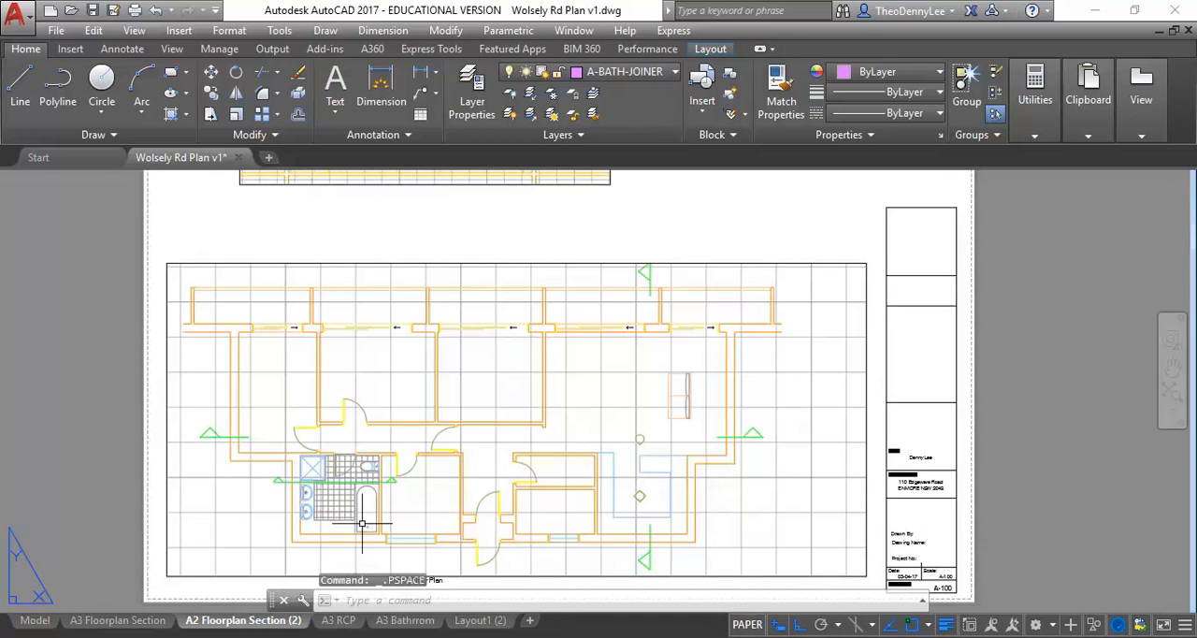
middle_drag(392, 395, 334, 351)
scroll(352, 400, up, 1)
scroll(353, 400, down, 2)
middle_drag(353, 400, 364, 420)
scroll(347, 395, up, 3)
scroll(347, 401, down, 2)
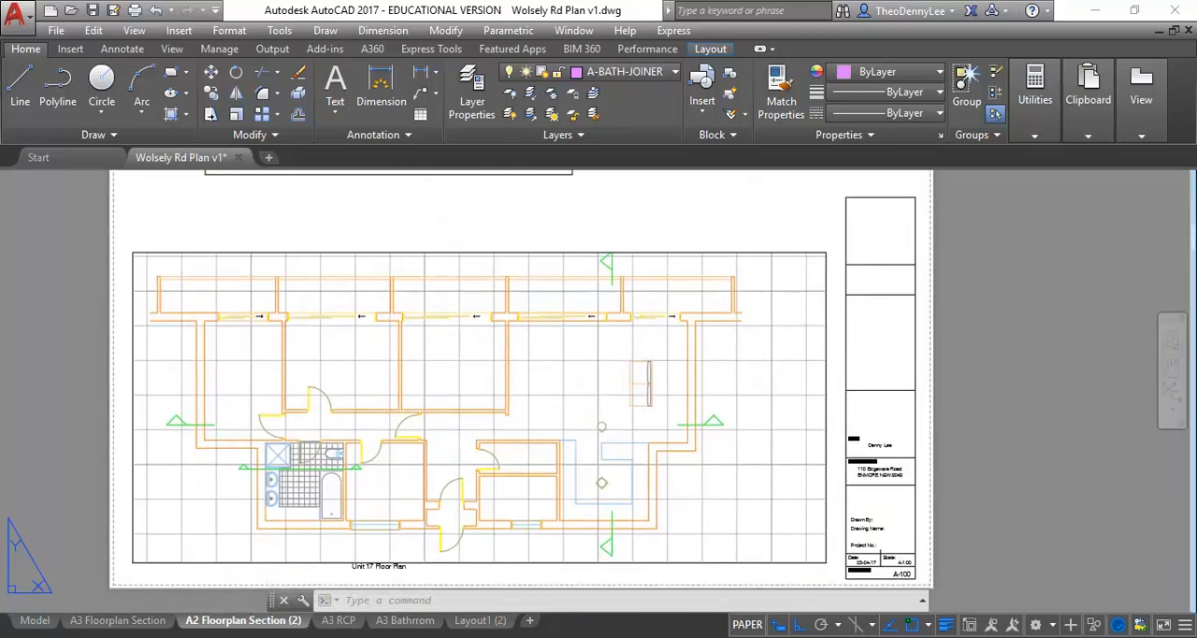
click(328, 251)
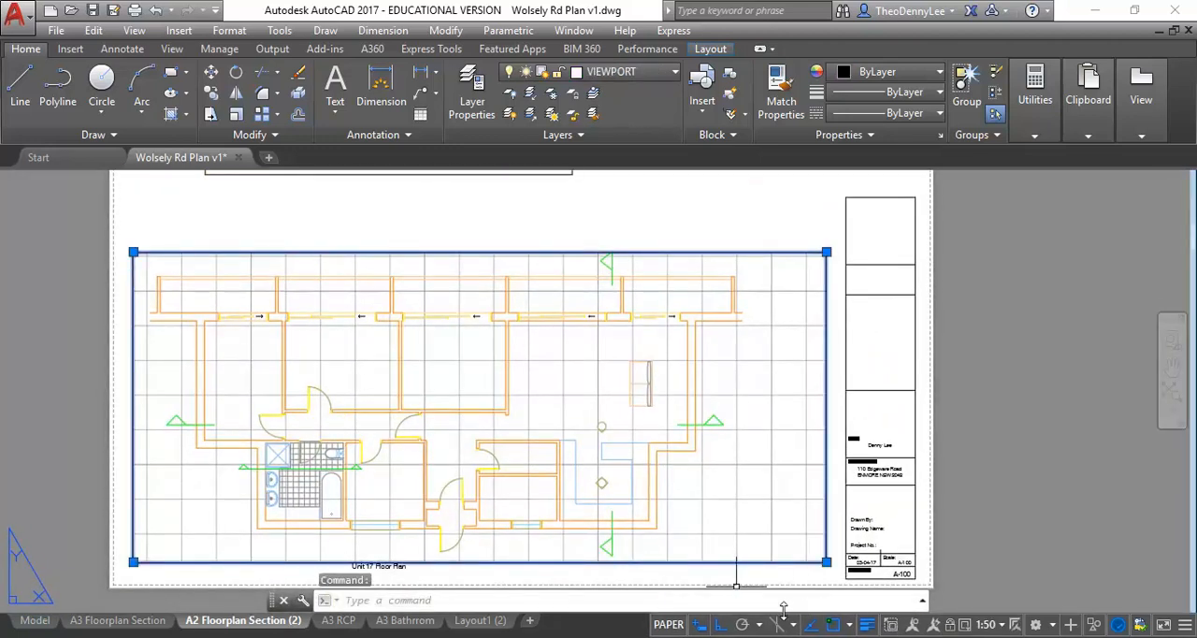
click(952, 624)
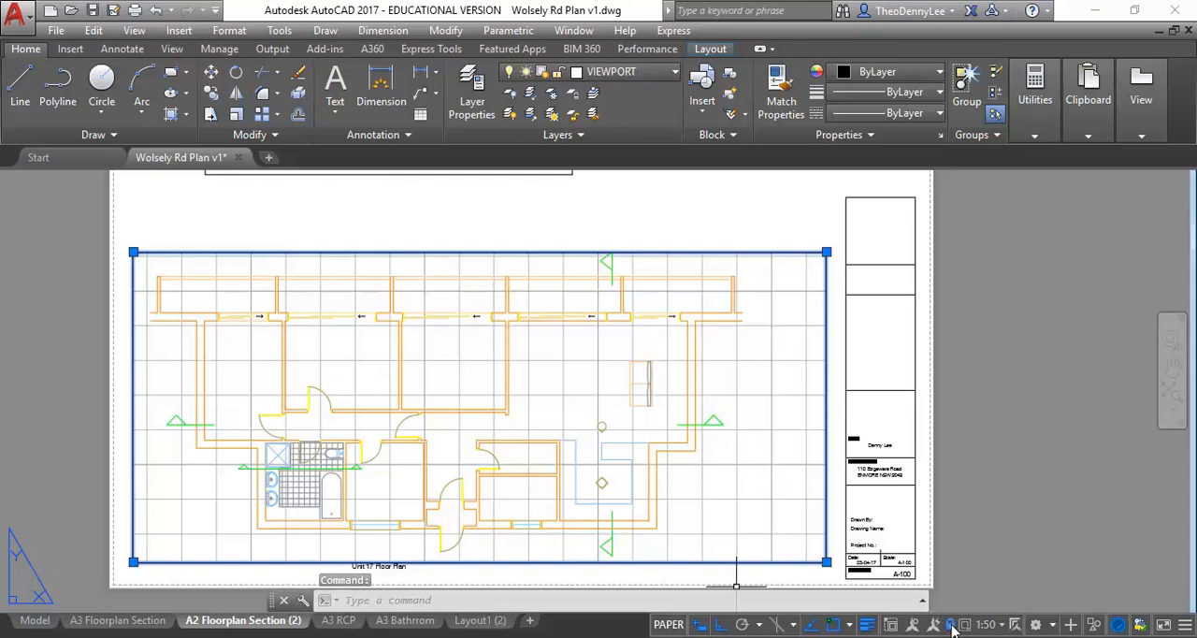
- Extend the floor plan viewport's left edge slightly closer to the sheet margin and deselect it
click(133, 251)
click(118, 251)
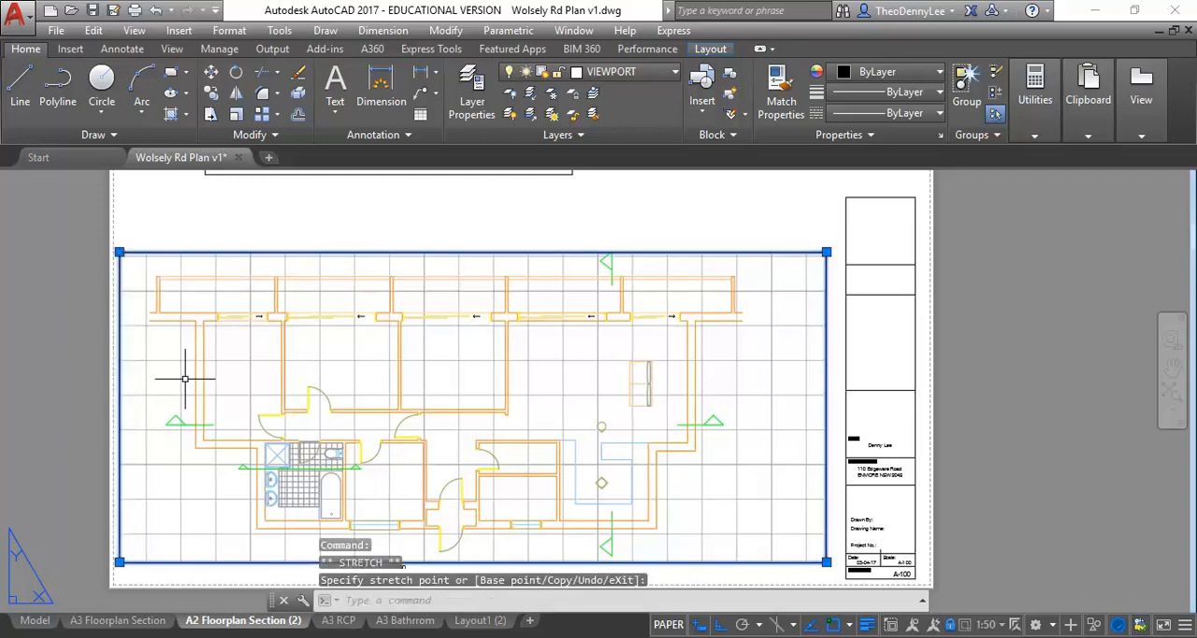
key(Escape)
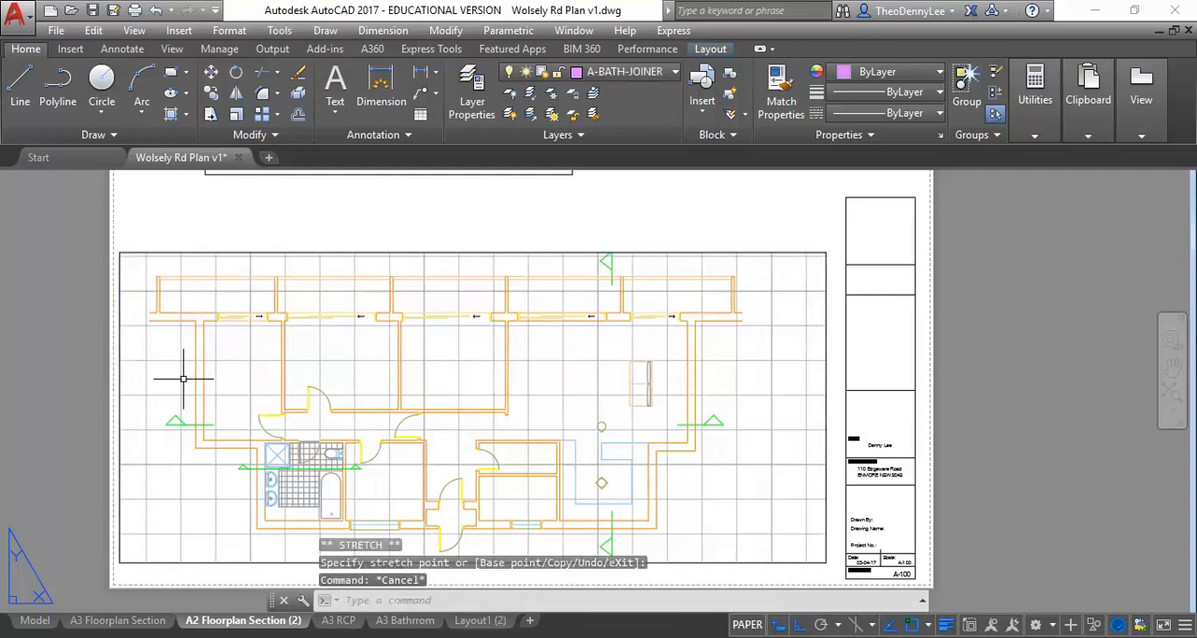
- Compare the A3 Floorplan Section layout with the A2 version, and turn off the drawing grid in the A2 floor plan viewport
click(108, 625)
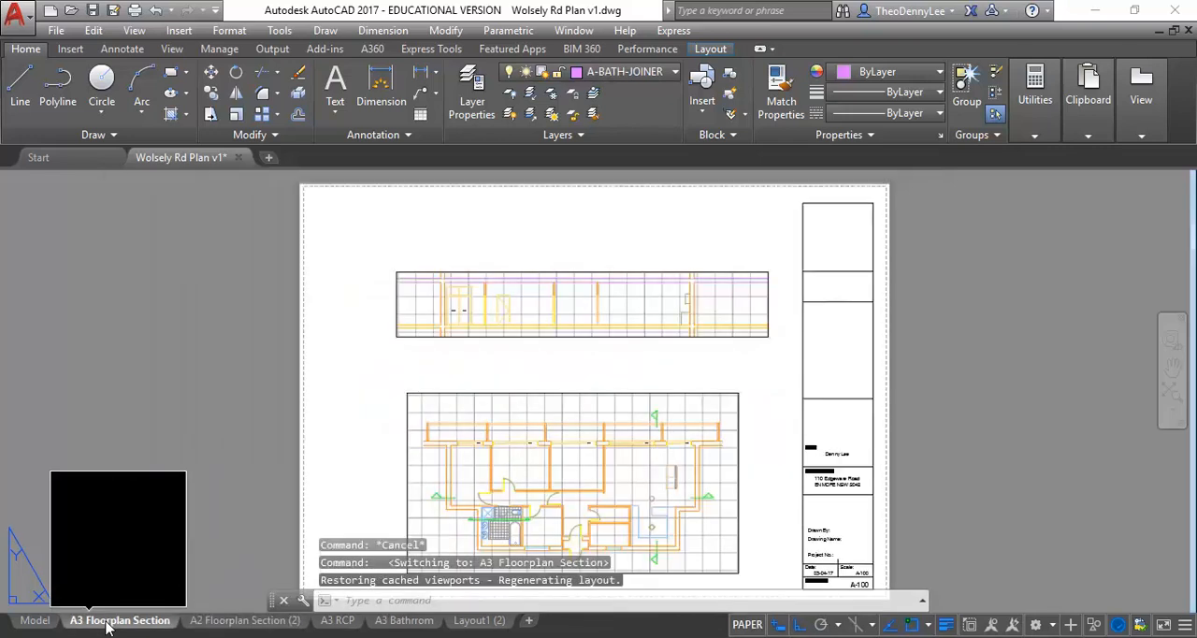
click(222, 623)
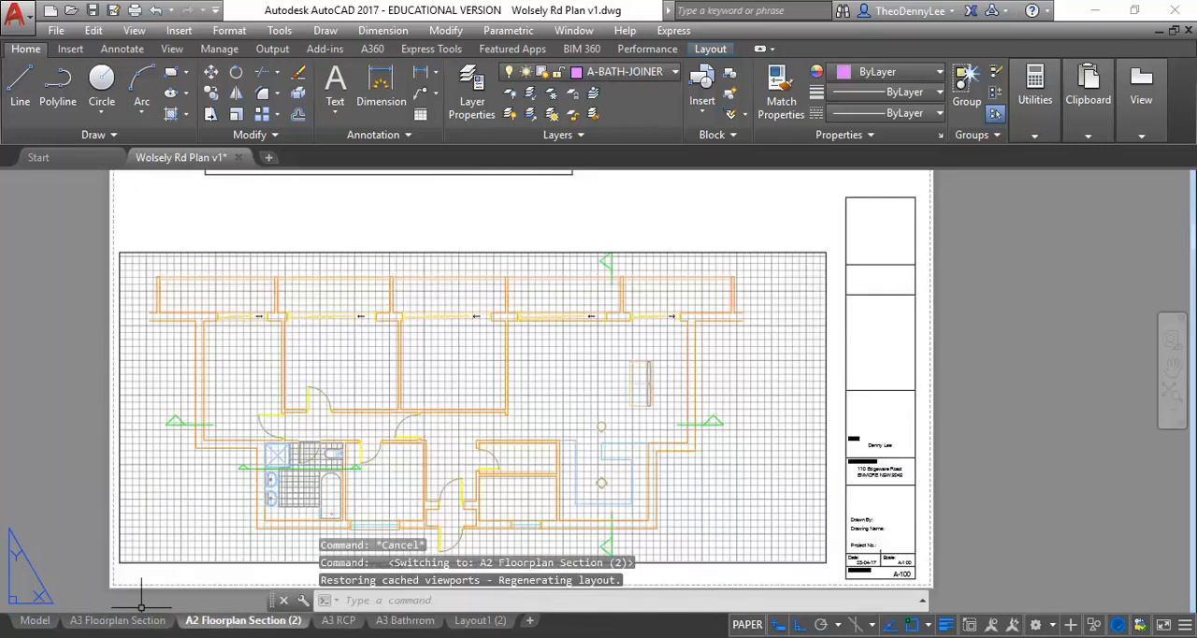
click(139, 623)
click(242, 623)
double_click(246, 360)
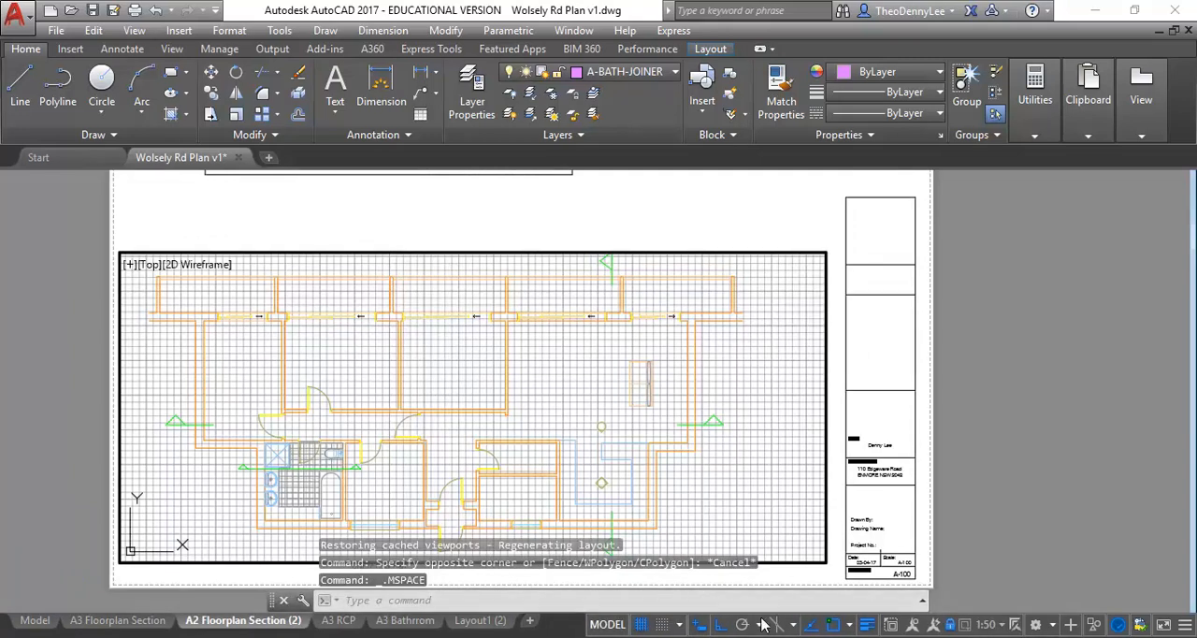
click(642, 625)
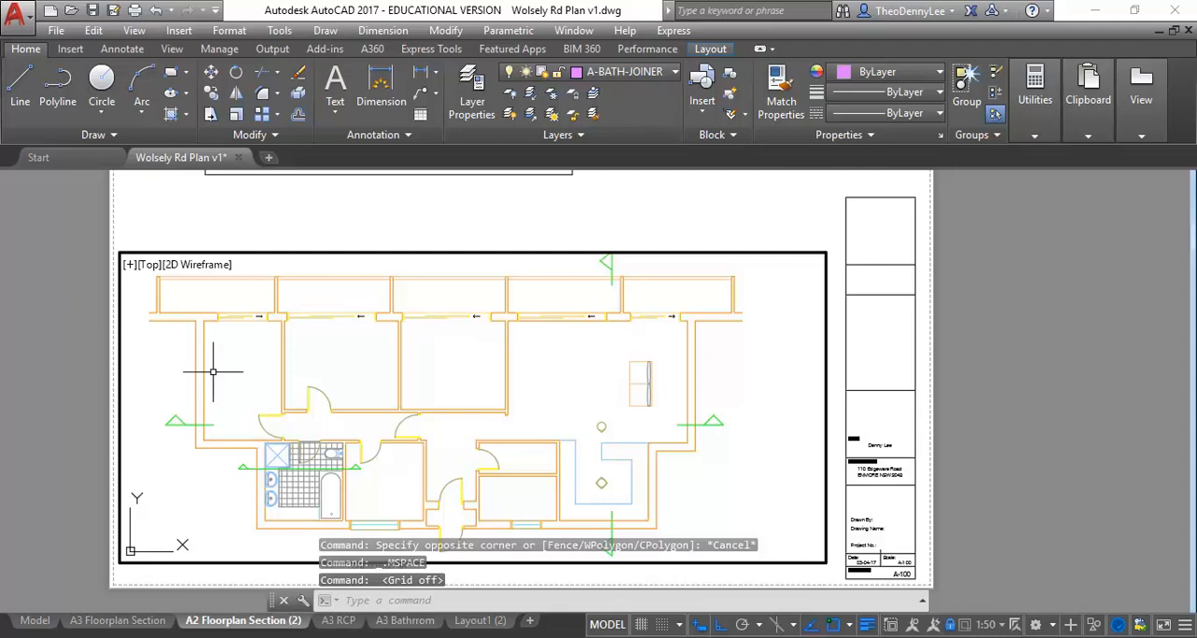
- Check the A3 Floorplan Section layout against the A2 Floorplan Section (2) layout again, ending on the A3 layout
click(110, 622)
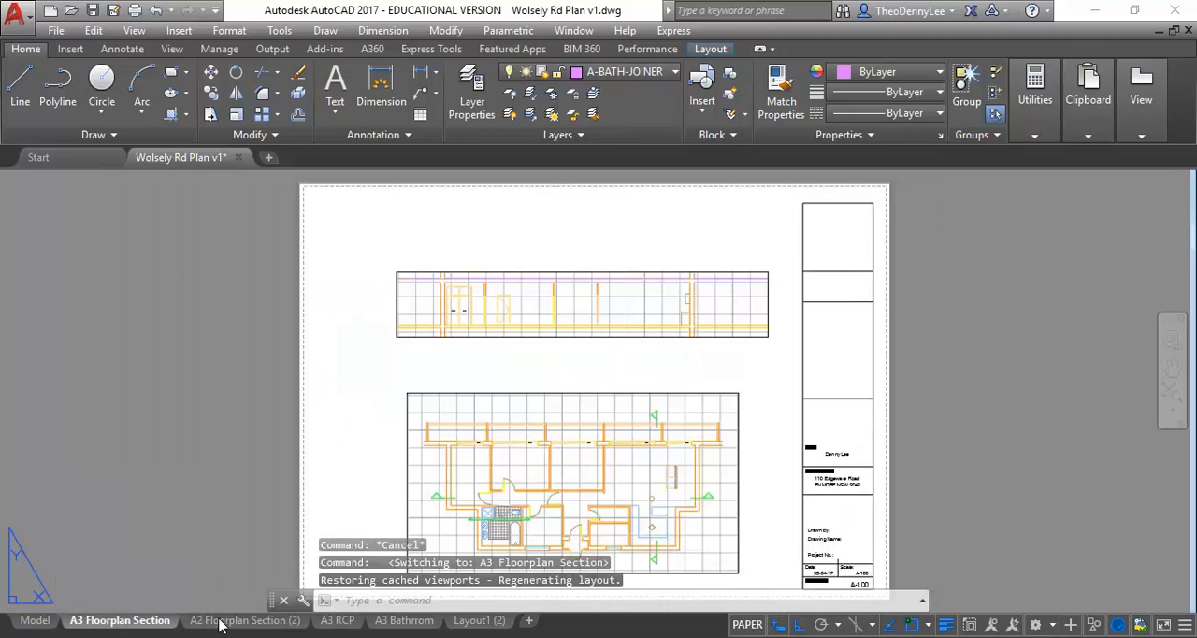
click(222, 621)
click(126, 622)
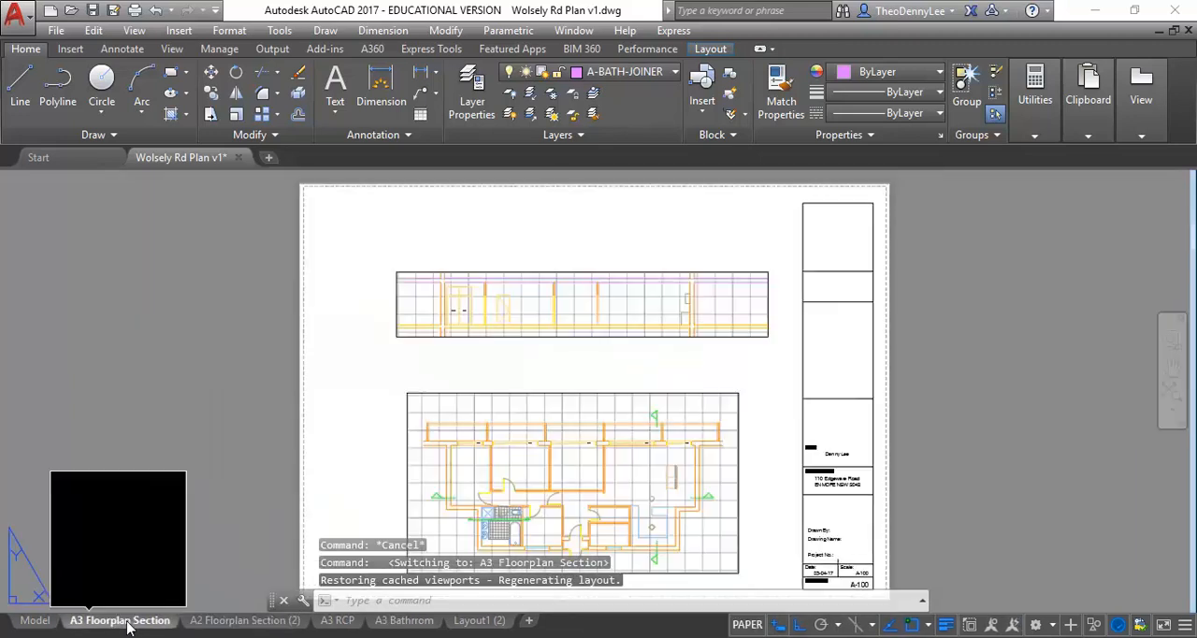